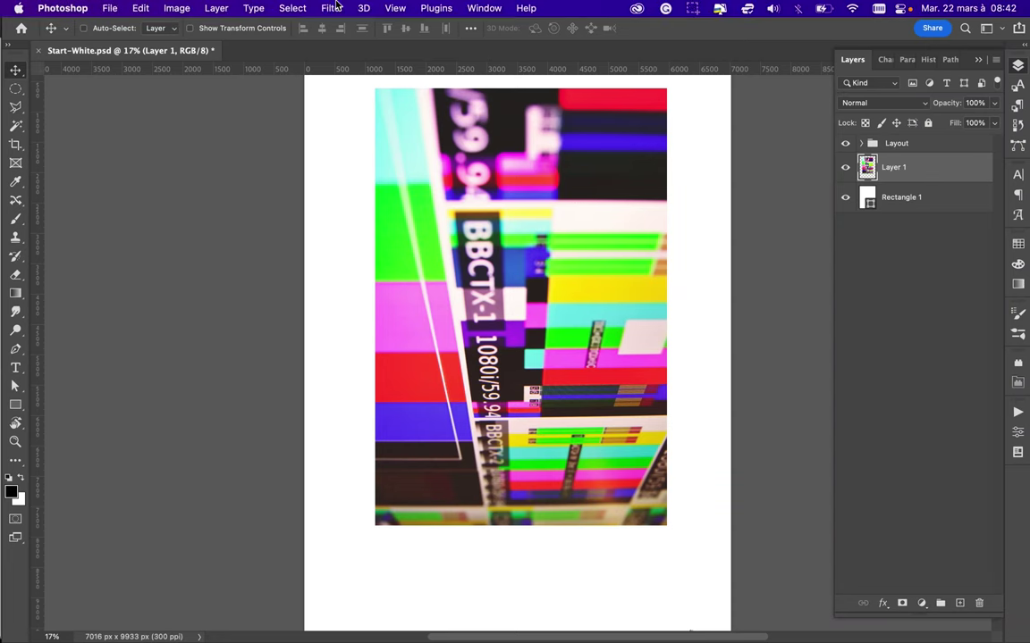
Step: Apply Camera Raw tweaks: slight tint, more exposure and clarity, Whites +7, Blacks -7, Texture +6
left_click(359, 128)
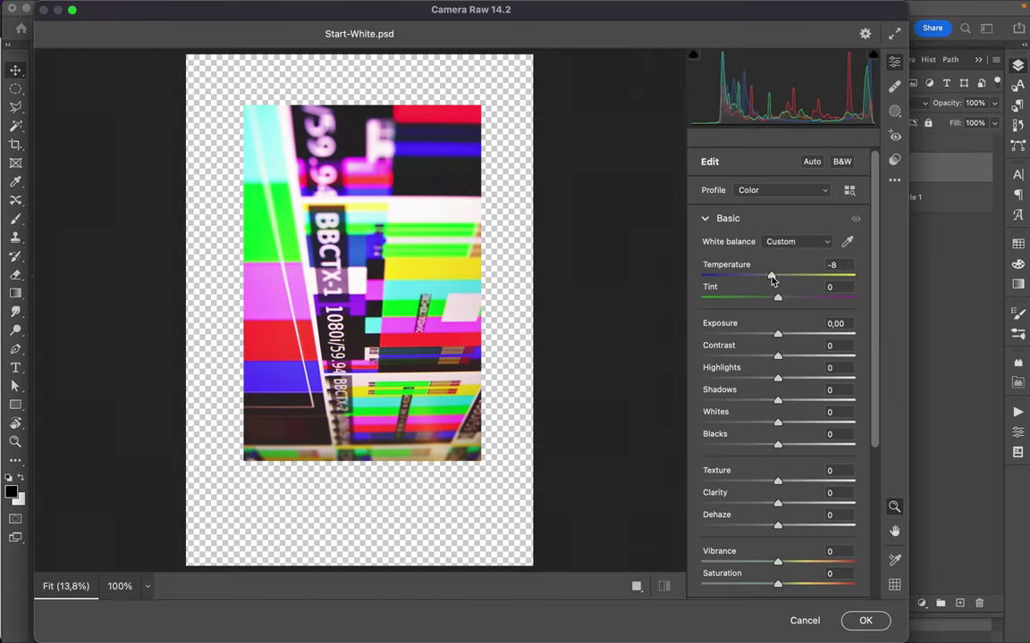
left_click_drag(778, 299, 783, 296)
mouse_move(777, 335)
left_mouse_down()
mouse_move(789, 338)
mouse_move(760, 356)
mouse_move(782, 355)
left_mouse_up()
mouse_move(738, 382)
left_mouse_down()
mouse_move(797, 379)
mouse_move(740, 399)
mouse_move(808, 403)
mouse_move(775, 401)
mouse_move(832, 420)
mouse_move(777, 423)
mouse_move(773, 443)
left_mouse_up()
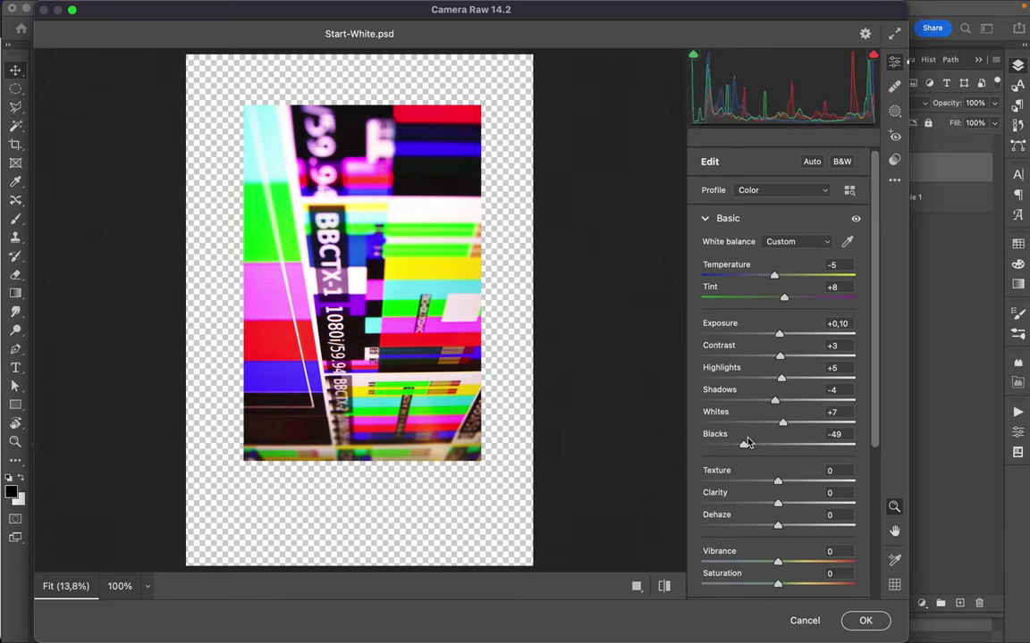
mouse_move(777, 503)
left_mouse_down()
mouse_move(800, 503)
mouse_move(774, 503)
mouse_move(782, 506)
left_mouse_up()
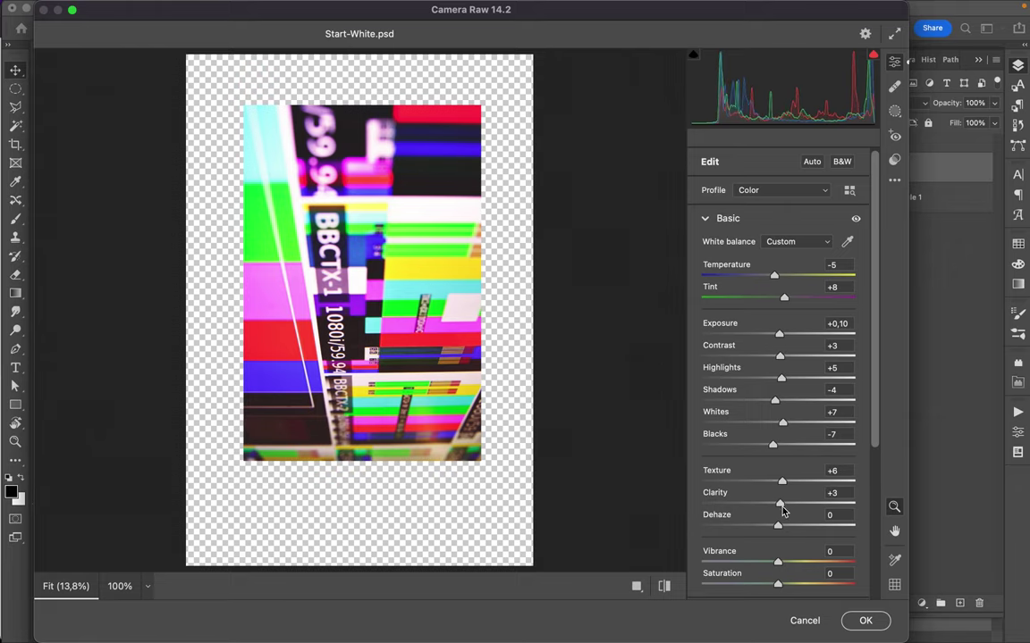
left_click(878, 619)
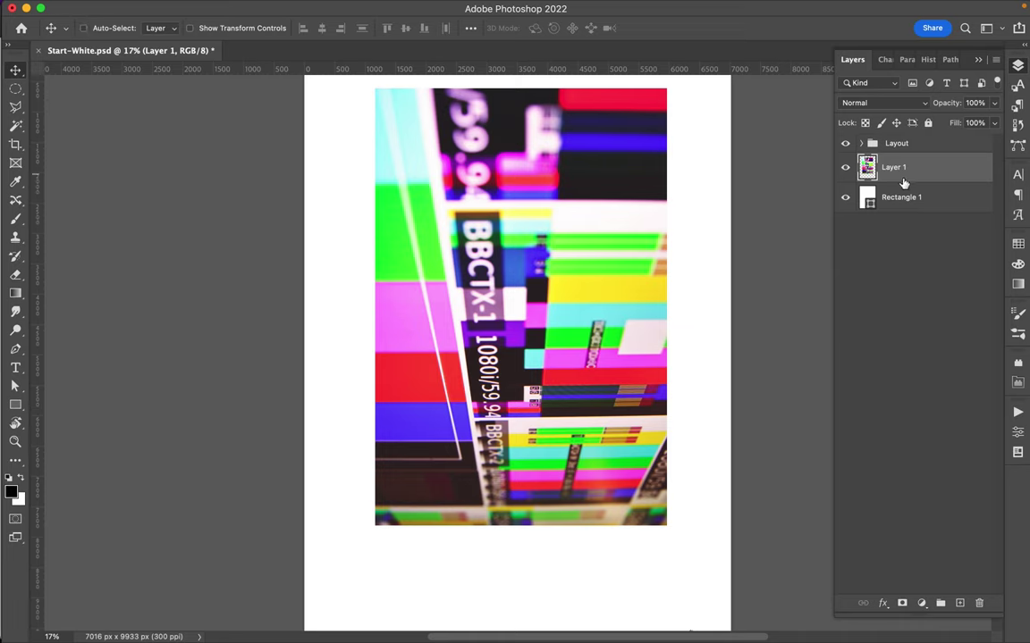
scroll(610, 255, "up", 1)
scroll(609, 269, "down", 3)
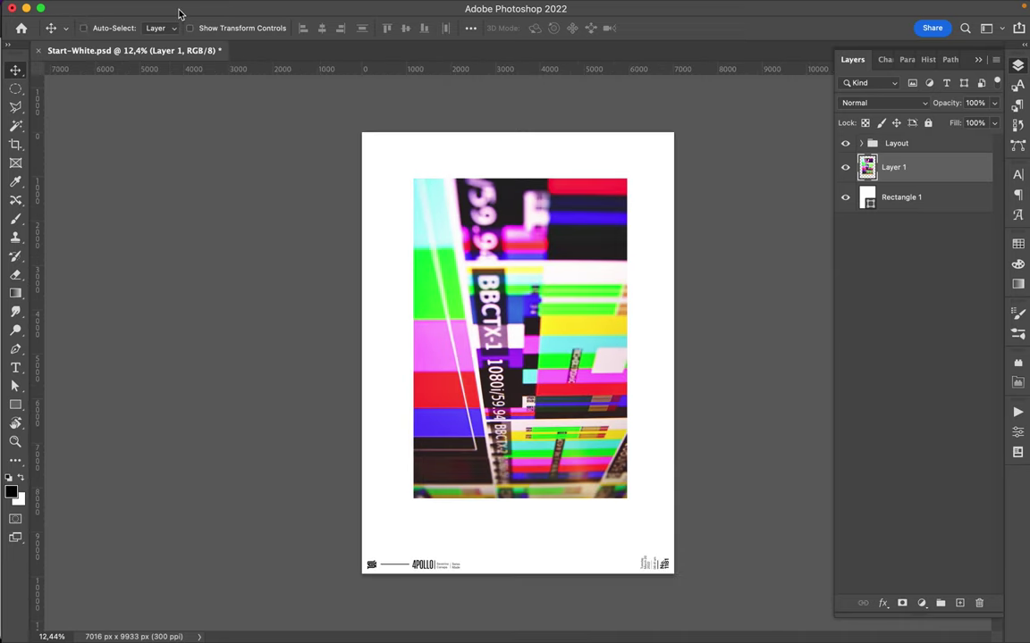
left_click(16, 200)
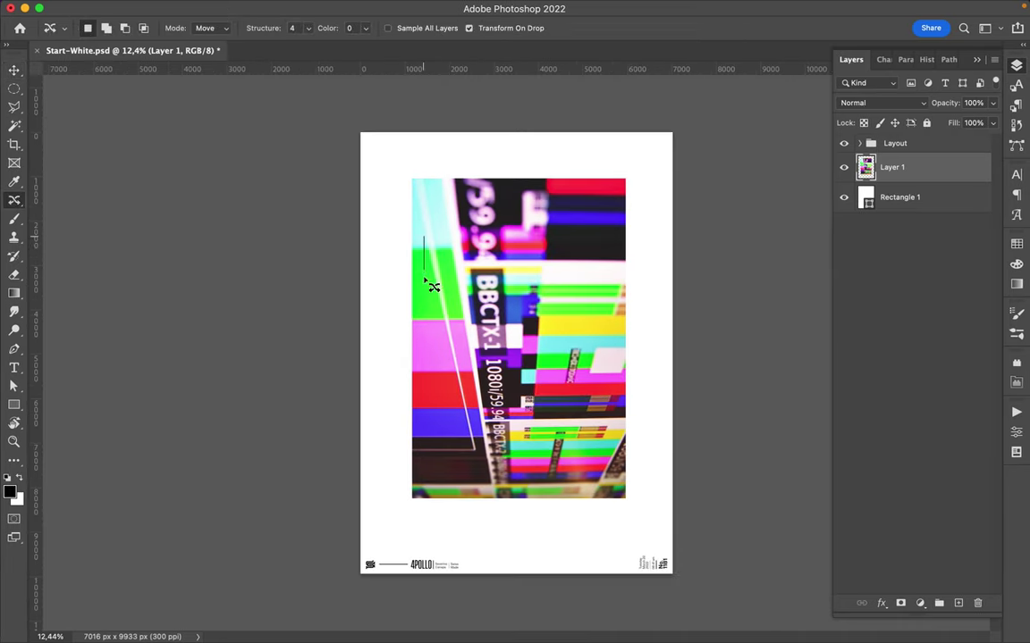
mouse_move(471, 300)
left_mouse_down()
mouse_move(425, 240)
mouse_move(402, 301)
left_mouse_up()
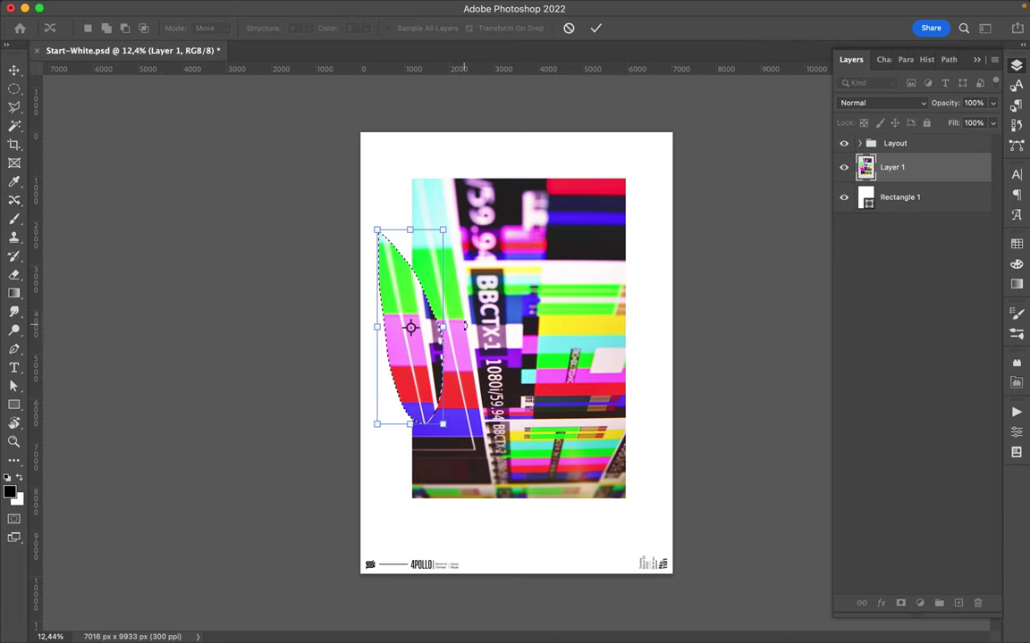
double_click(420, 300)
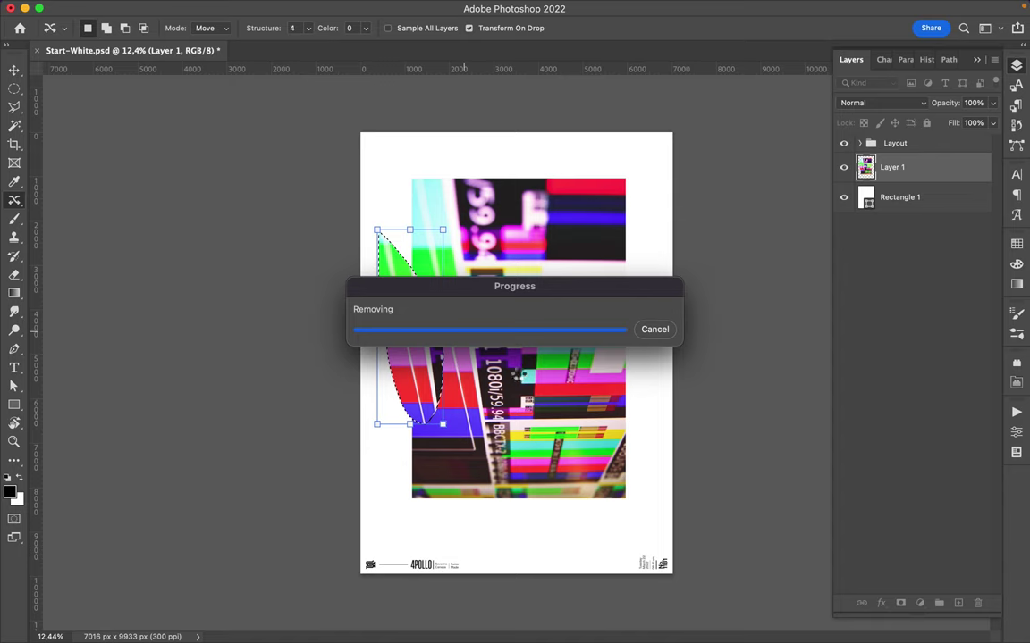
key("v")
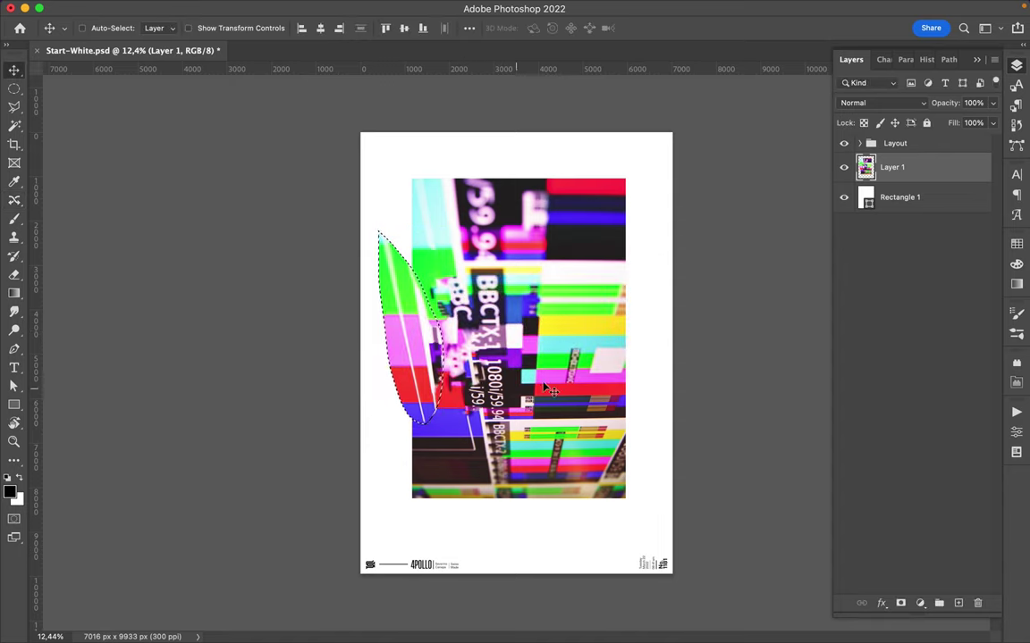
key("m")
key("ctrl+z")
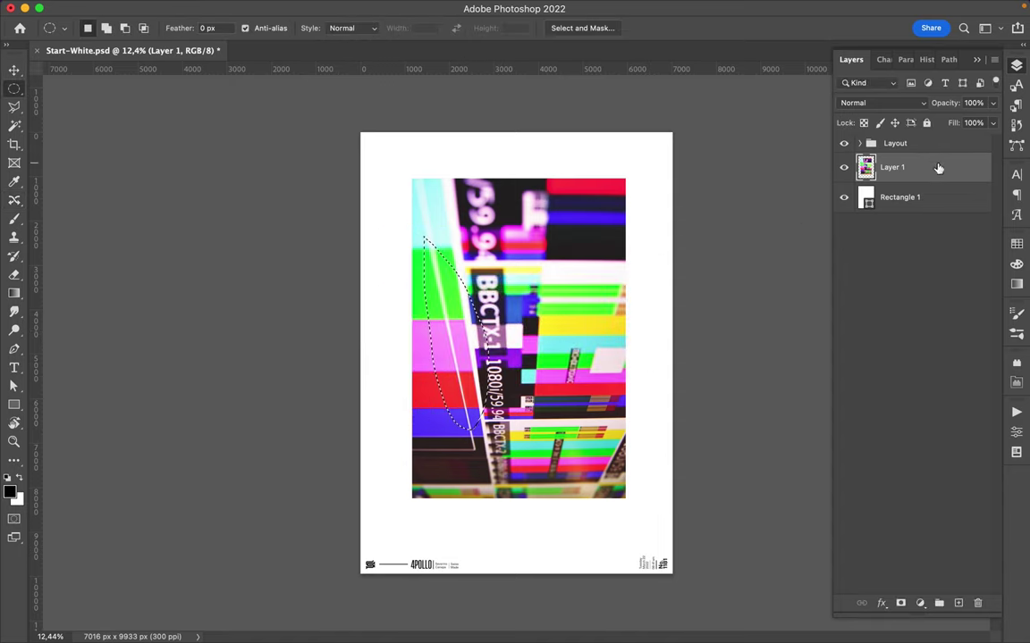
key("ctrl+j")
Step: Hide the original photo layer and content-aware move a leaf-shaped chunk out to the left
left_click(844, 196)
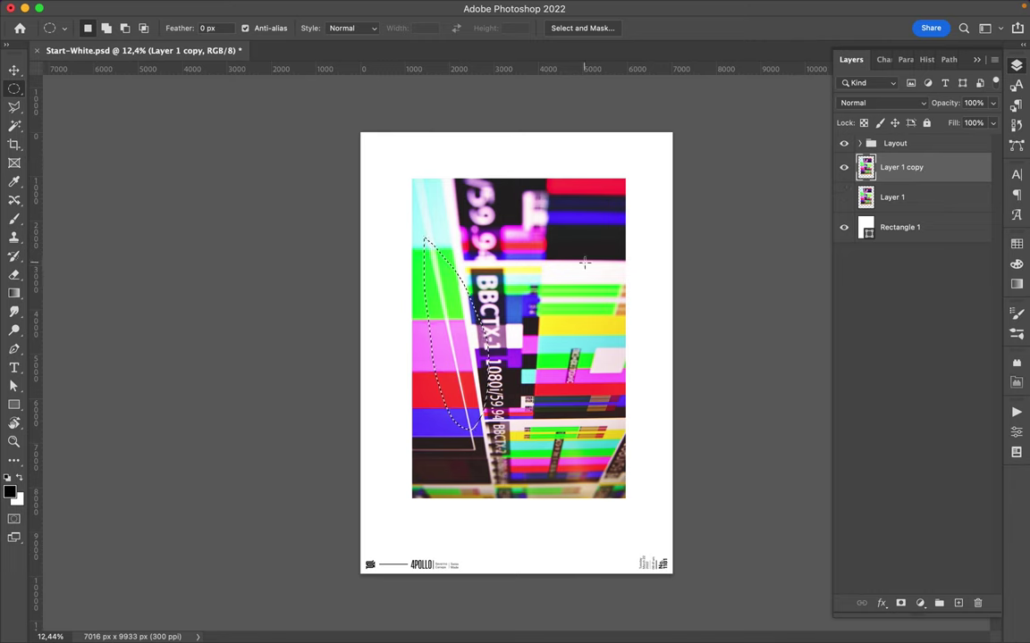
left_click(14, 201)
left_click(89, 236)
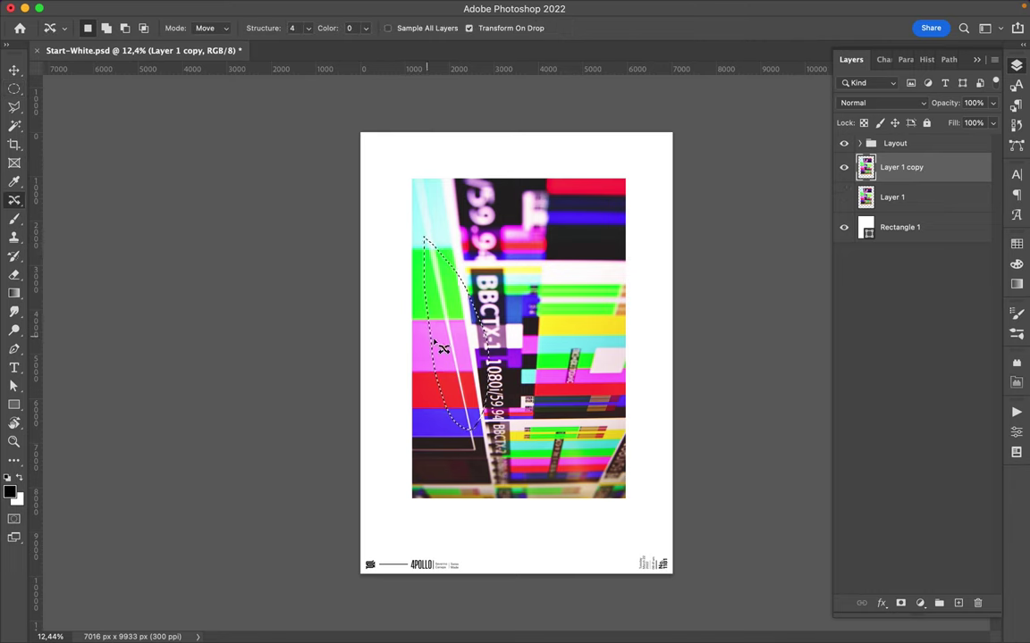
left_click_drag(440, 330, 403, 329)
key("Return")
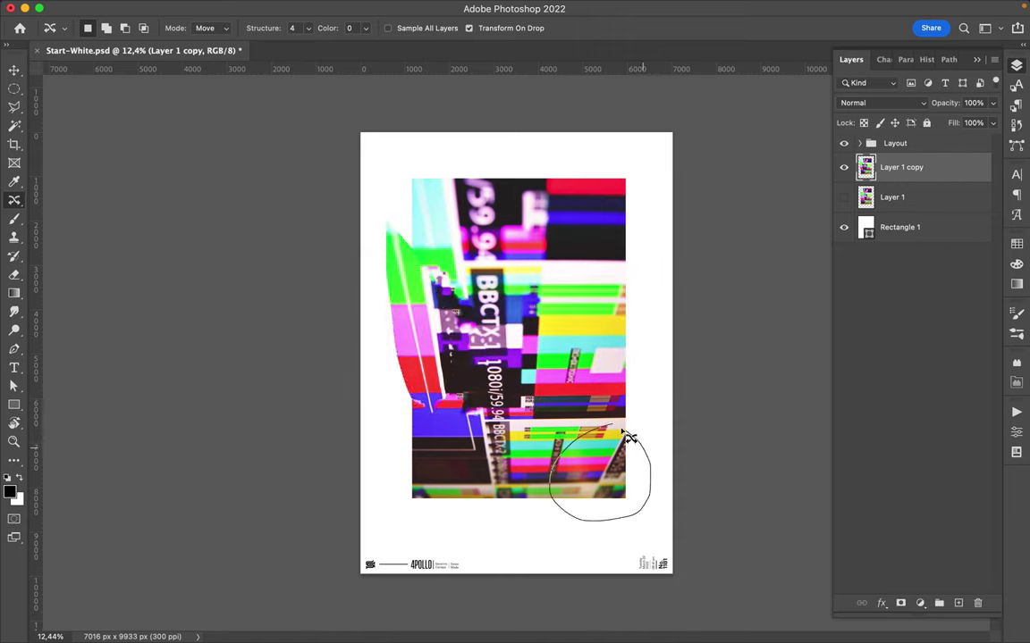
Step: Content-aware move two more patches past the photo's lower-right and bottom edges
left_click_drag(637, 444, 610, 481)
key("Return")
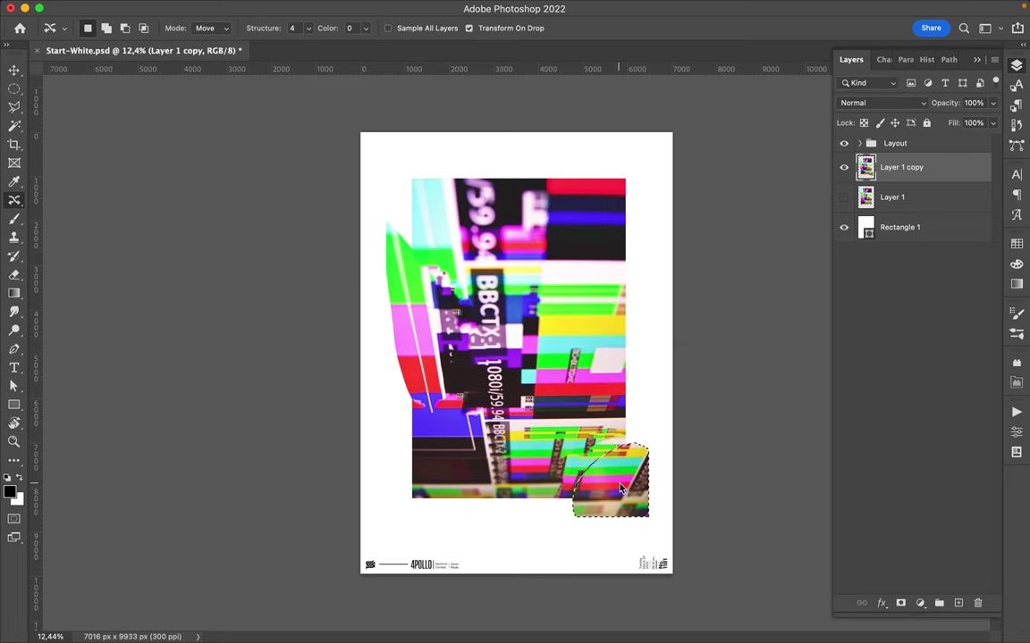
key("ctrl+d")
left_click_drag(434, 460, 422, 516)
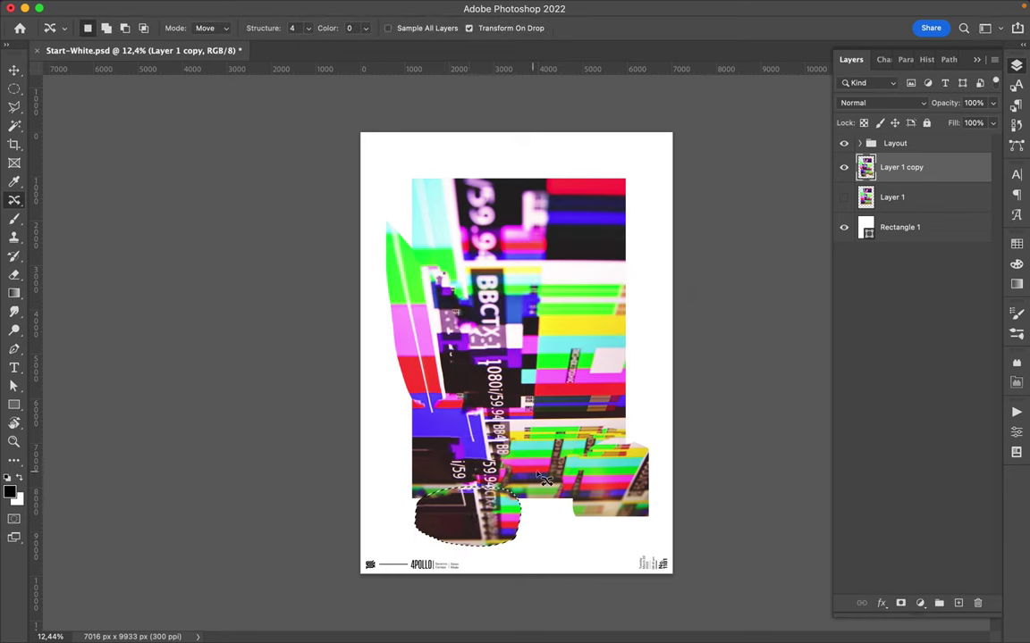
key("m")
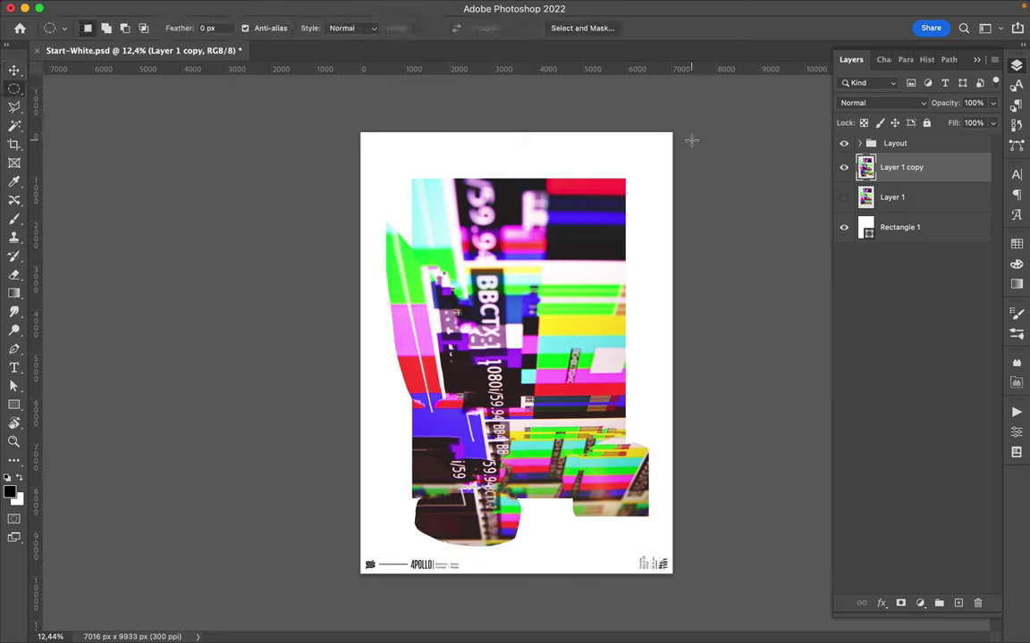
key("j")
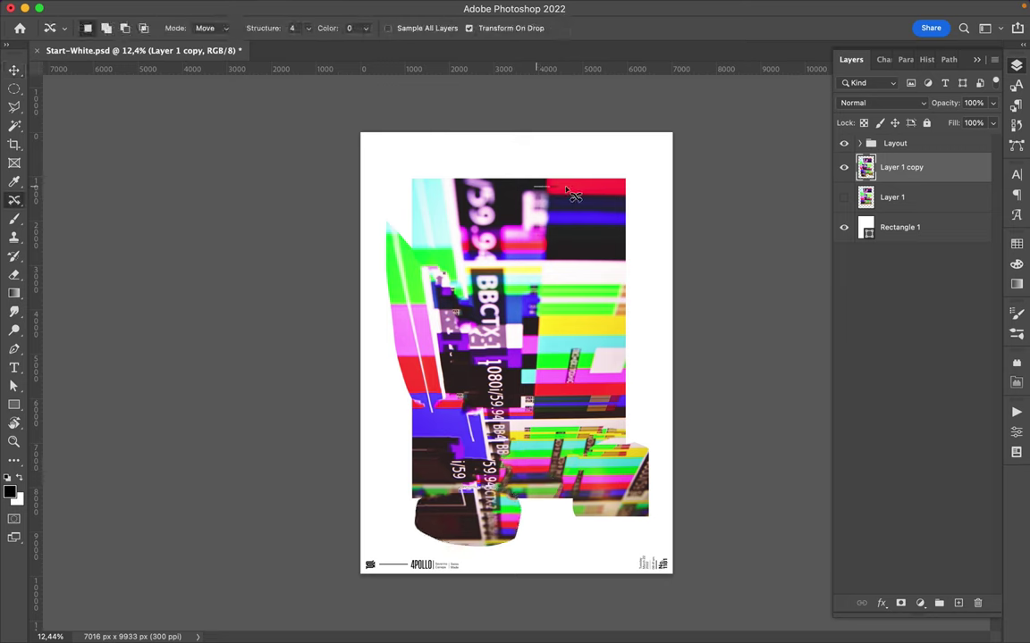
Step: Shift a top-right chunk outward and a lower-left chunk further left with Content-Aware Move
left_click_drag(542, 194, 603, 193)
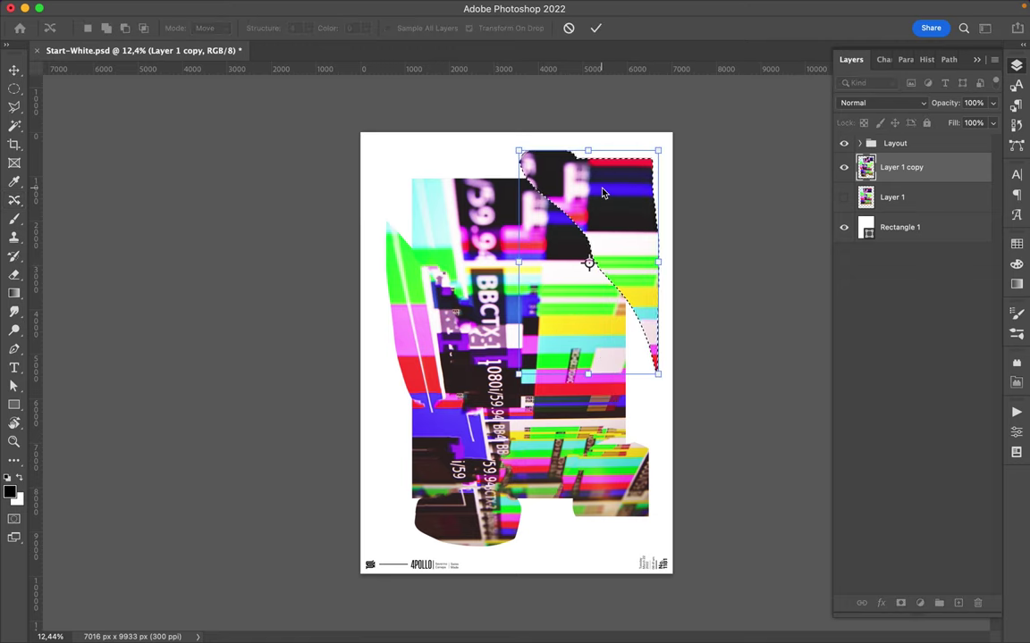
key("Return")
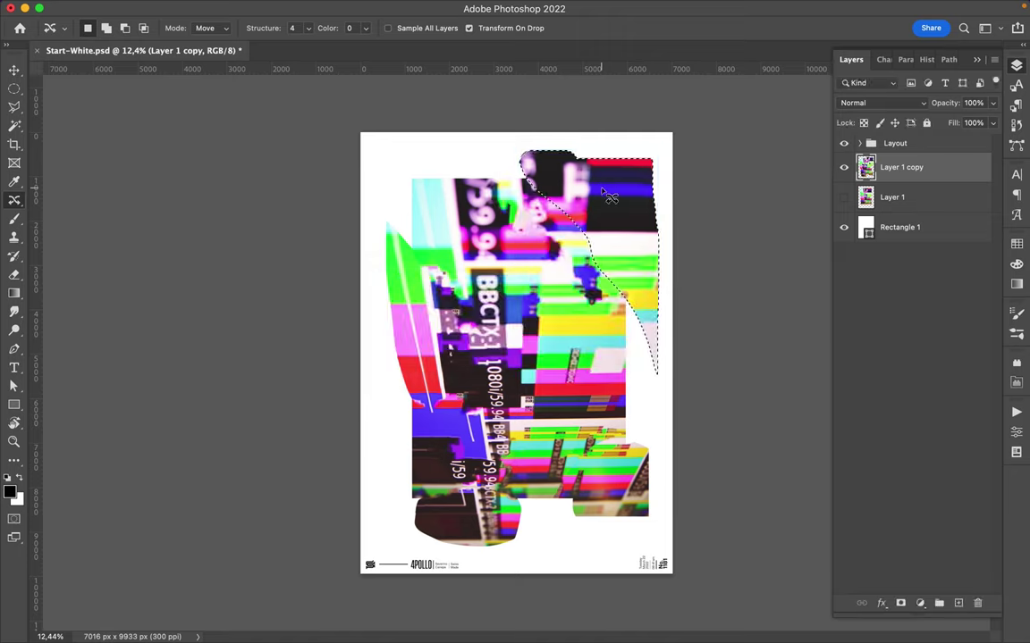
key("ctrl+d")
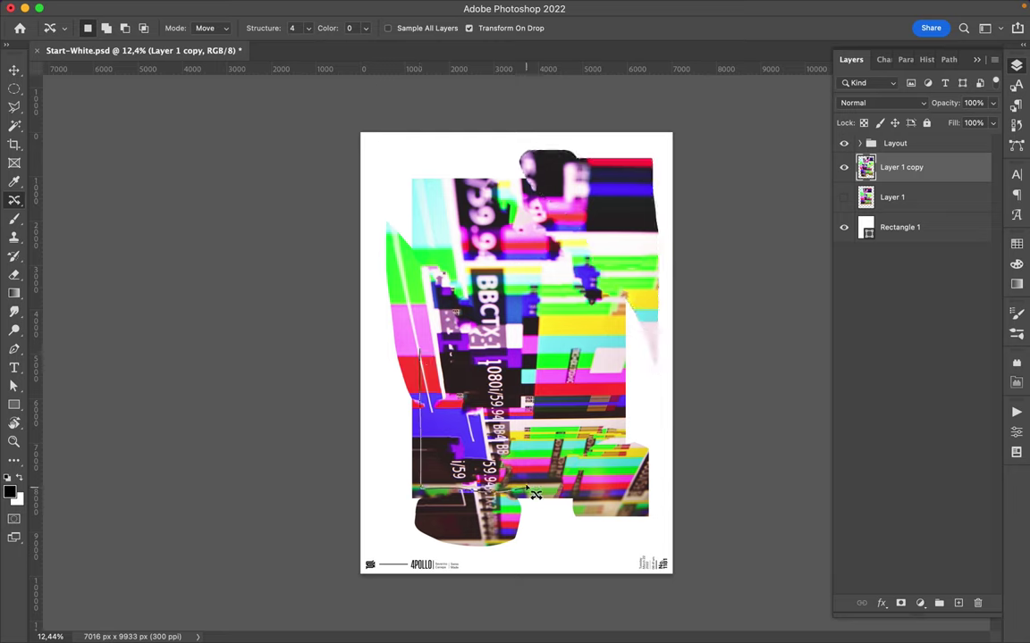
left_click_drag(422, 357, 381, 368)
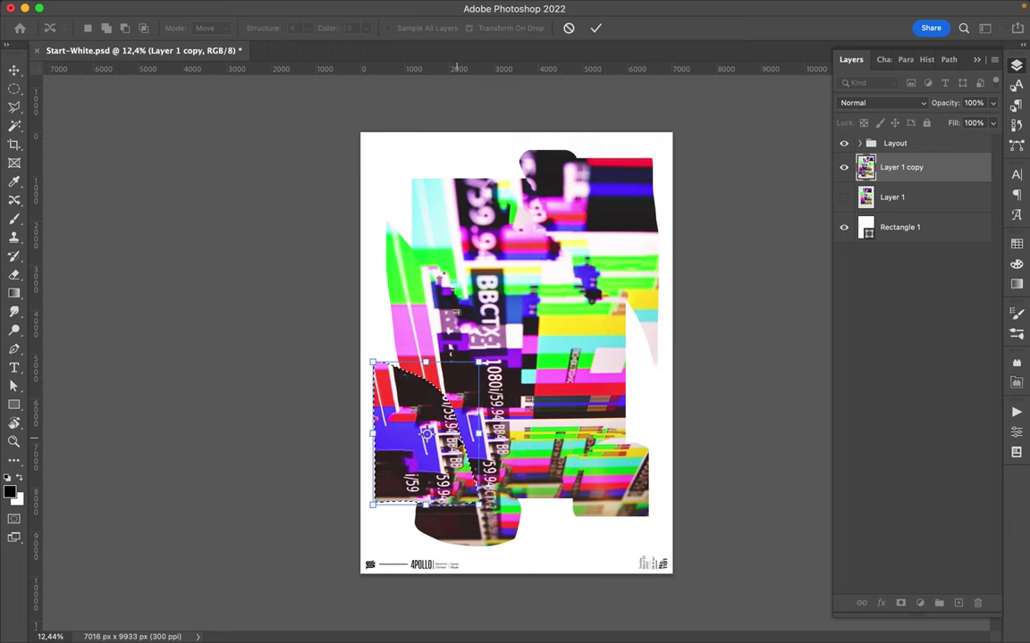
key("Return")
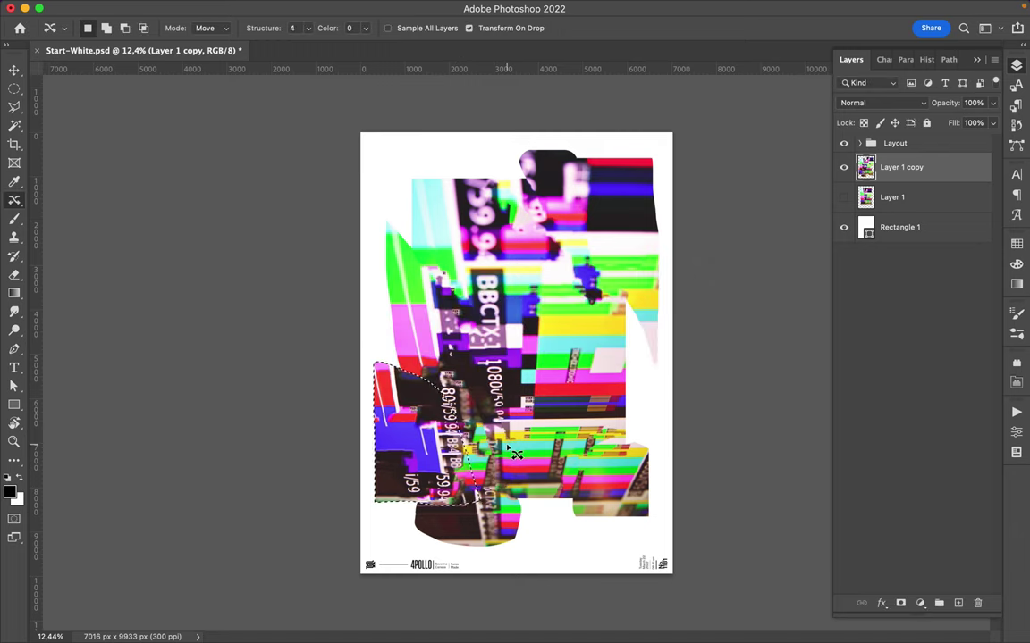
left_click(911, 198)
double_click(921, 197)
Step: Duplicate the original photo layer to the top and trim it to a freehand-outlined region
key("Escape")
left_click_drag(923, 206, 840, 157)
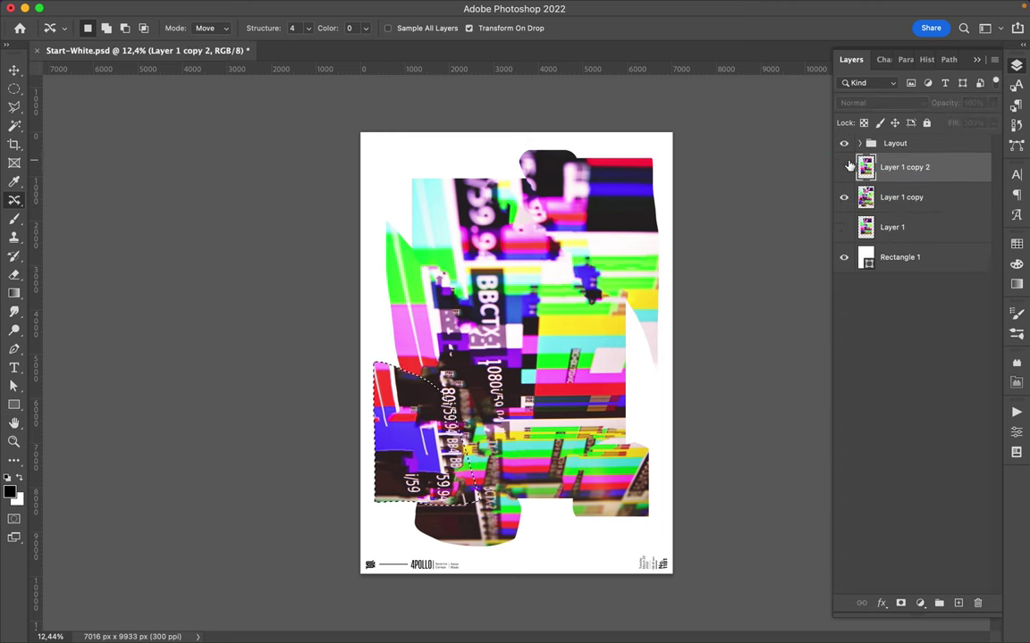
key("ctrl+d")
left_click_drag(14, 107, 56, 113)
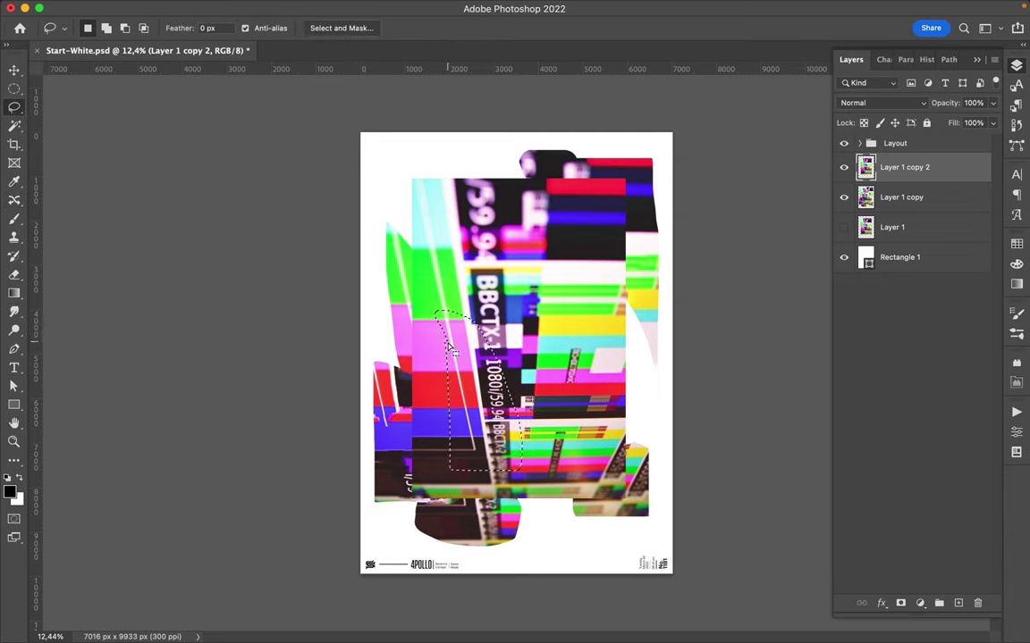
key("ctrl+shift+i")
key("Delete")
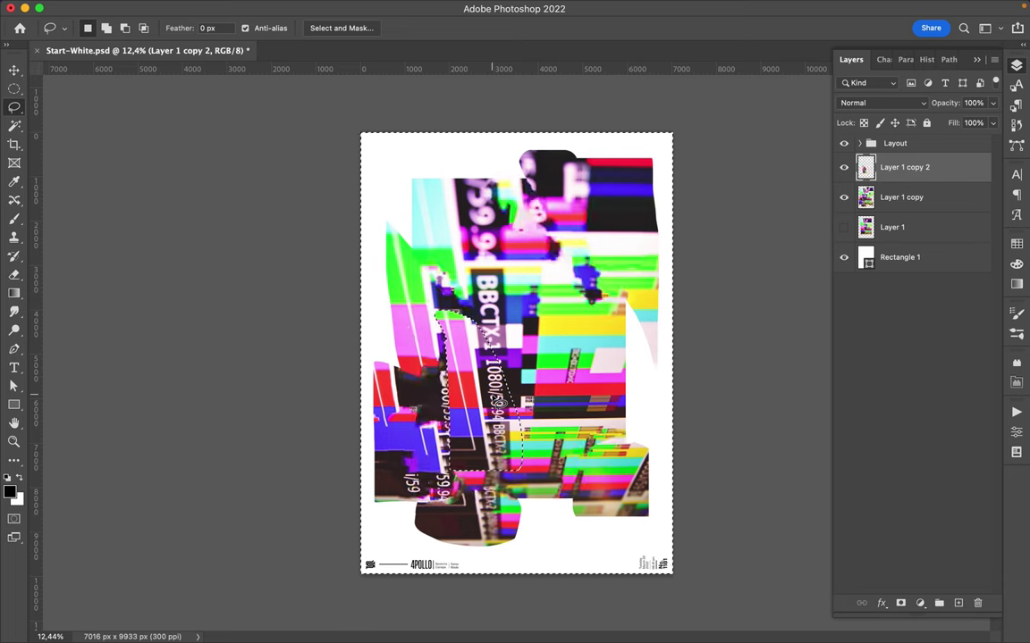
key("m")
key("ctrl+d")
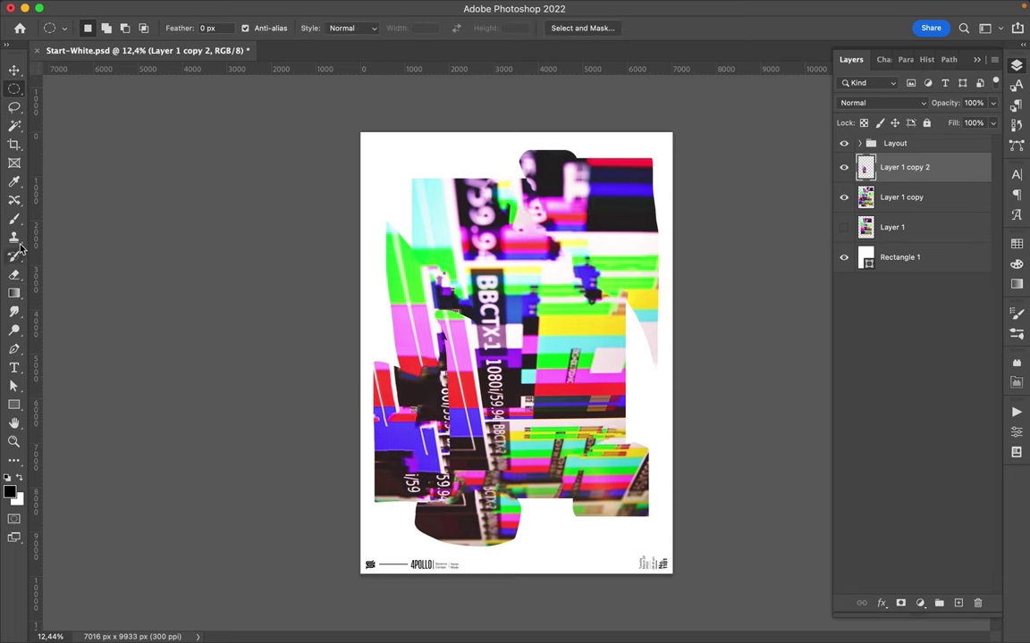
Step: Content-aware move a strip left, then place a rotated duplicate strip near the middle right
key("j")
left_click_drag(478, 398, 447, 406)
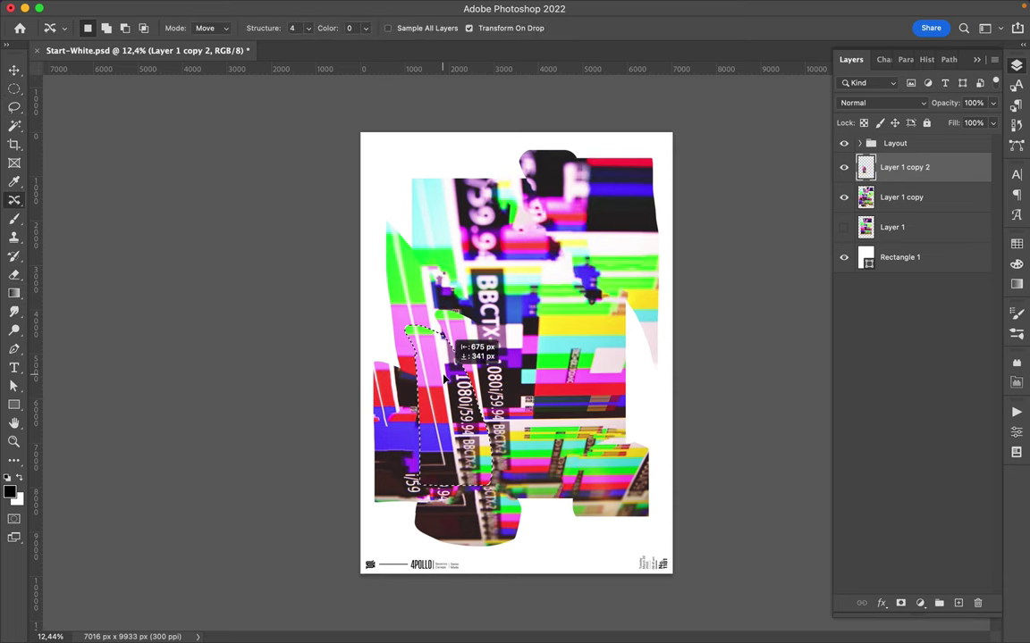
key("Return")
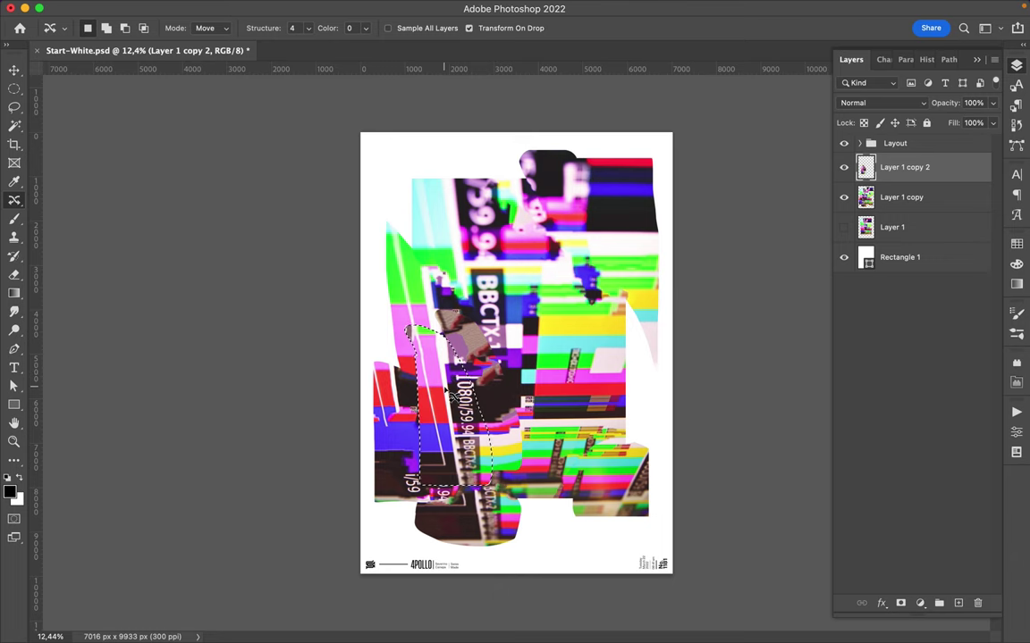
key("v")
mouse_move(445, 352)
left_mouse_down()
mouse_move(532, 425)
mouse_move(586, 329)
mouse_move(585, 374)
left_mouse_up()
key("ctrl+t")
key("Return")
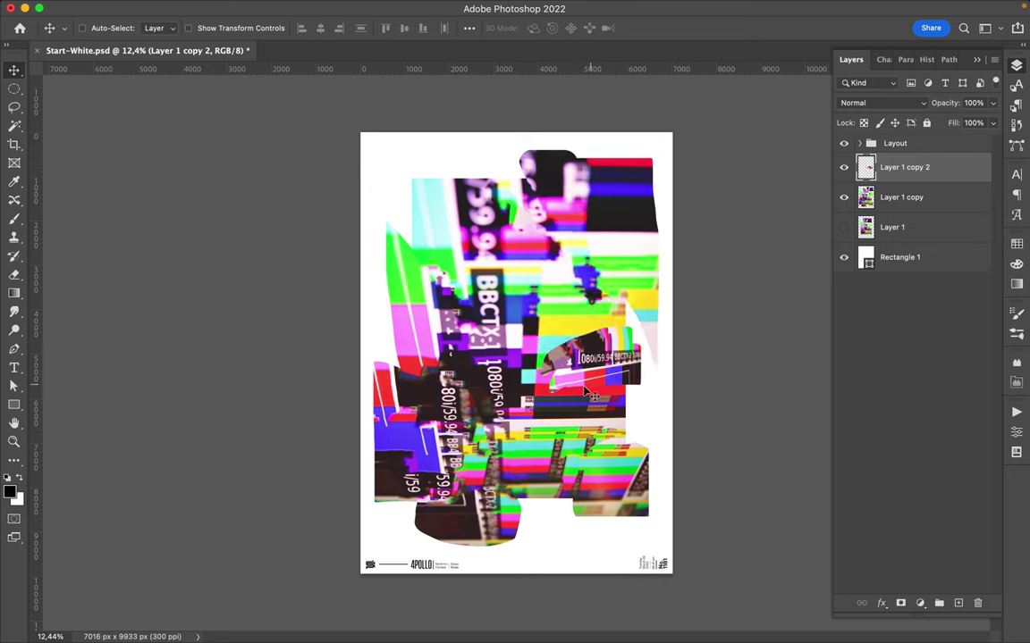
scroll(536, 357, "down", 1)
Step: Draw a dark full-page rectangle and place it beneath the artwork
key("i")
key("v")
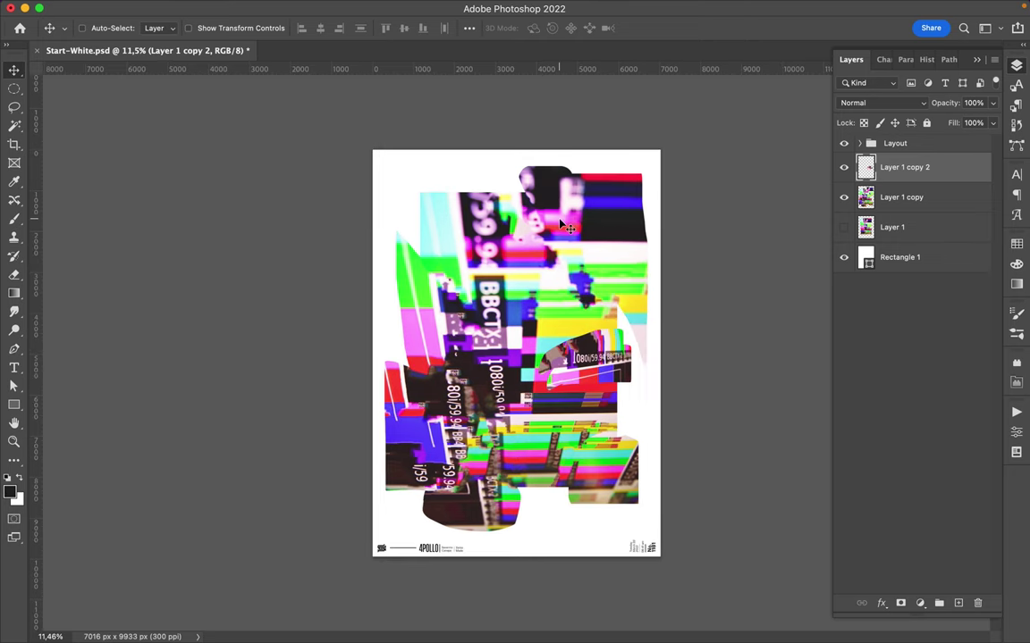
key("u")
left_click_drag(368, 143, 665, 562)
key("F7")
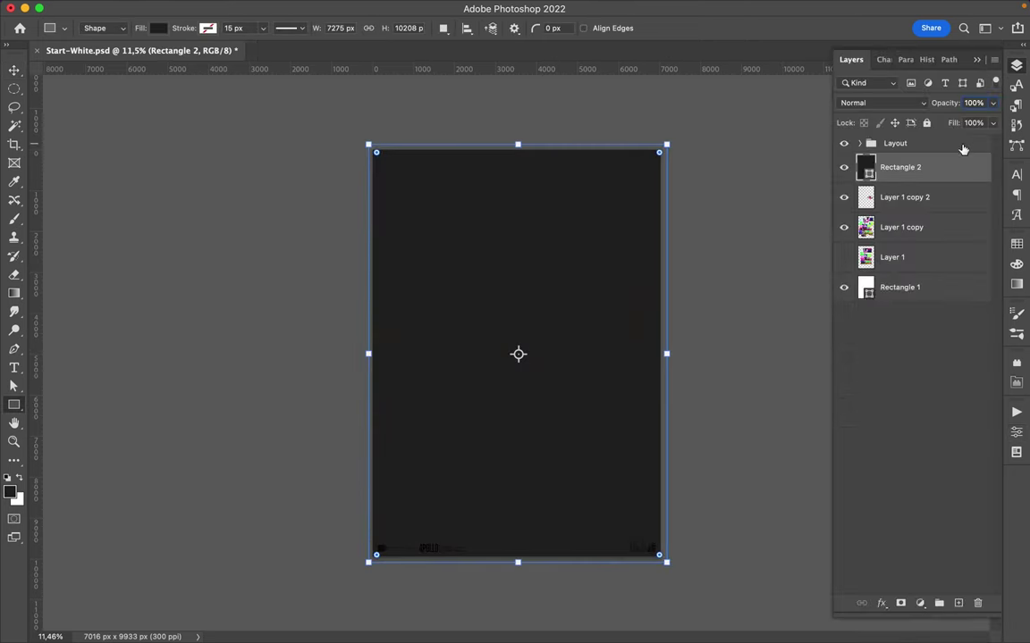
left_click_drag(938, 166, 951, 278)
Step: Recolour the Layout group's footer text white (#ffffff)
left_click(860, 145)
left_click(860, 144)
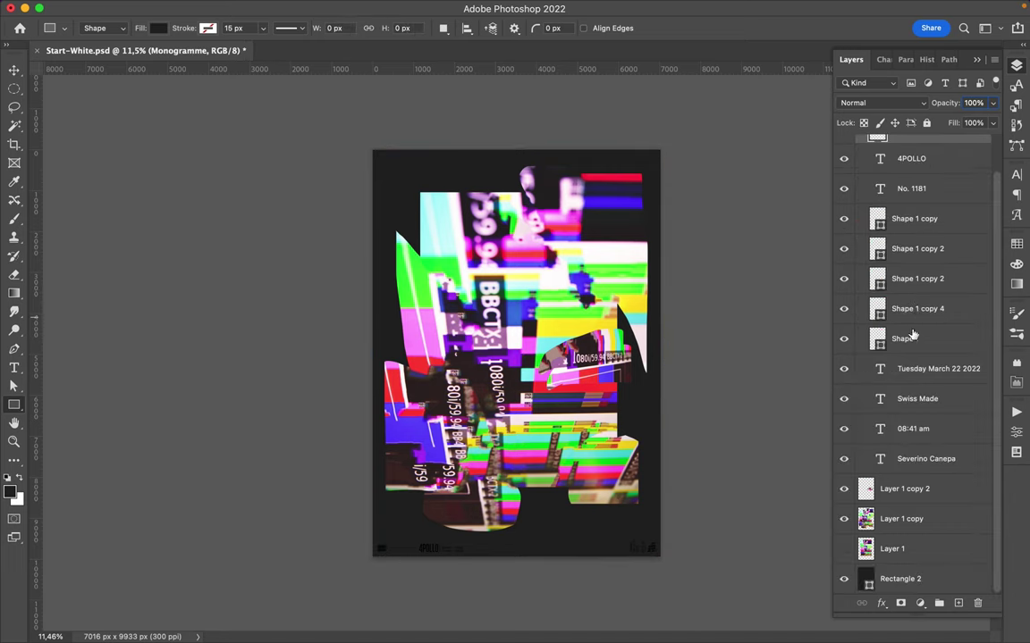
key("F7")
left_click(885, 281)
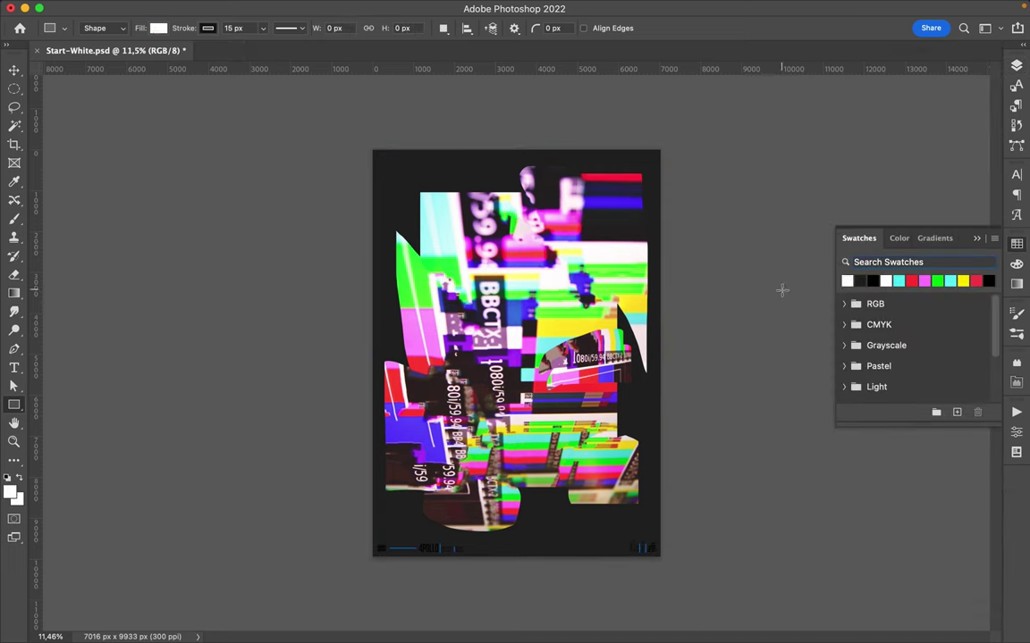
left_click(1016, 174)
left_click(978, 258)
type("ffffff")
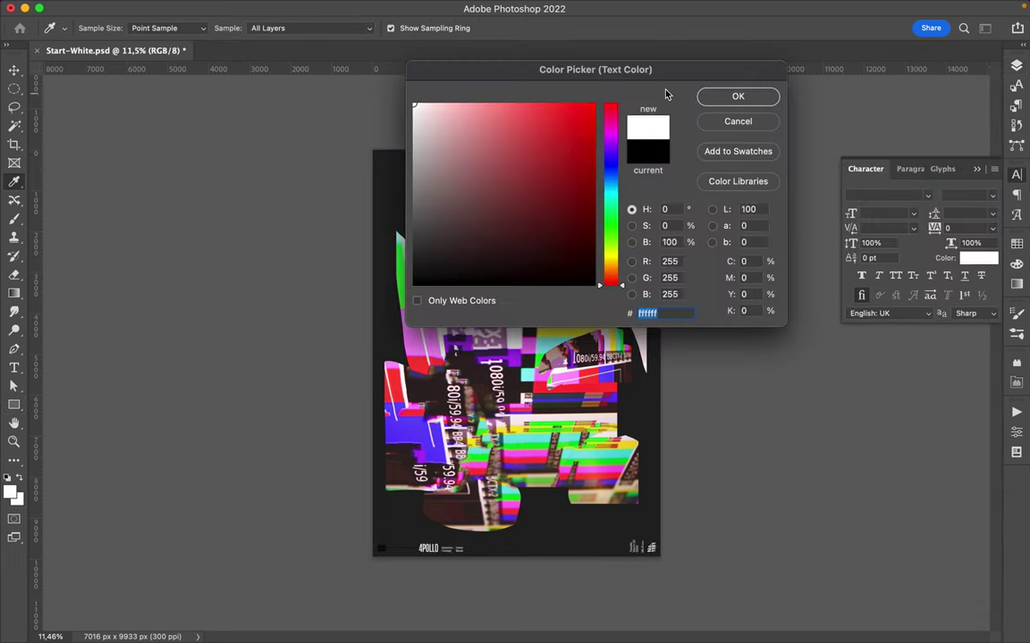
key("Return")
Step: Replace the bottom-left monogram with a small white square, Rectangle 3
left_click_drag(374, 541, 390, 555)
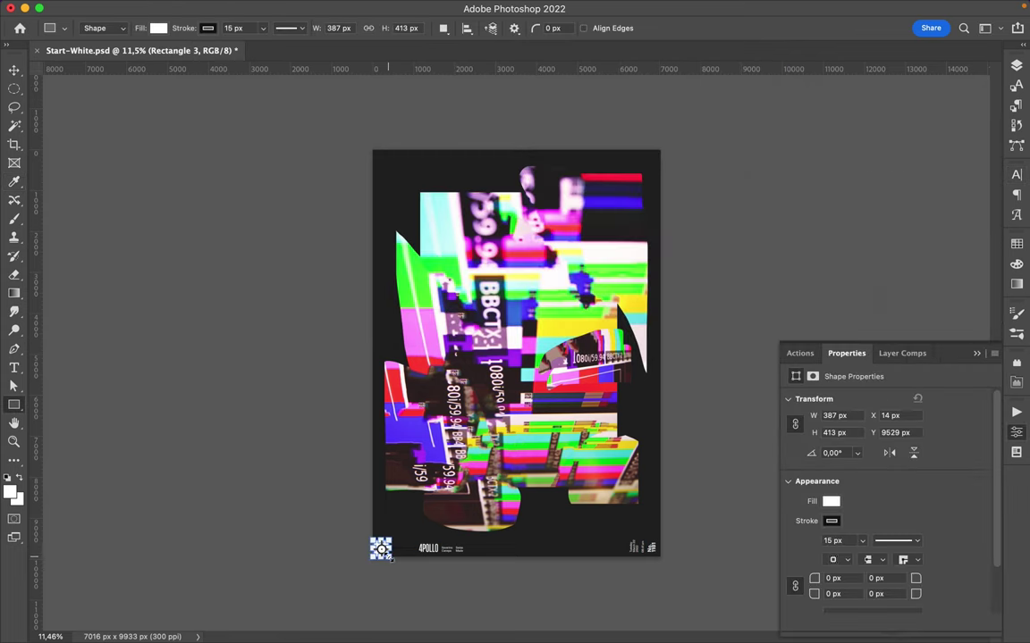
left_click(1016, 65)
key("v")
left_click(912, 183, "alt")
key("Delete")
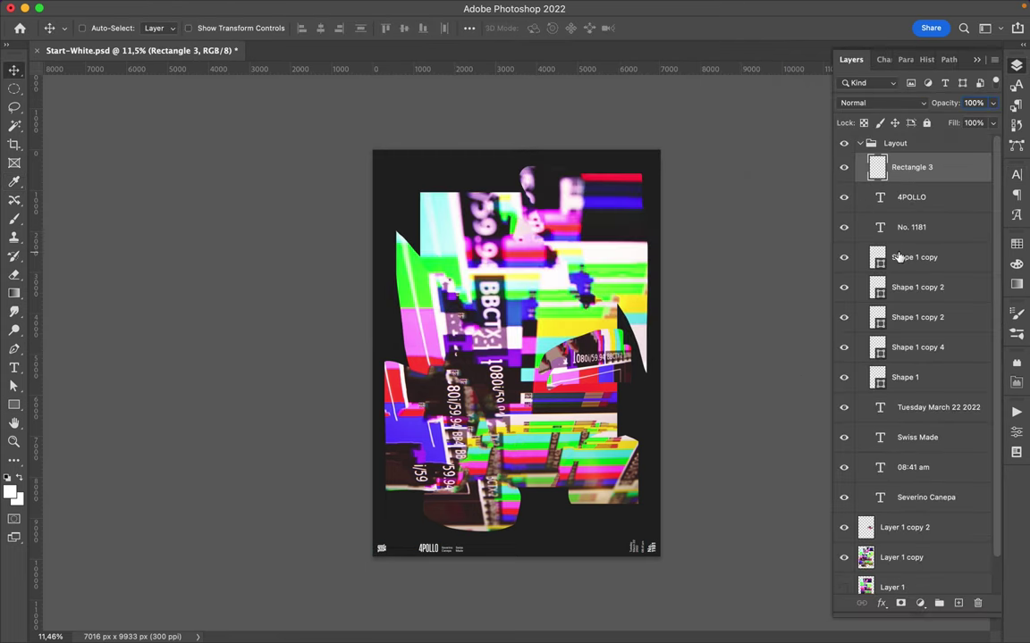
Step: Select the Shape layers and review their stroke and fill colours
left_click(872, 259)
left_click(858, 376, "shift")
key("a")
left_click(263, 28)
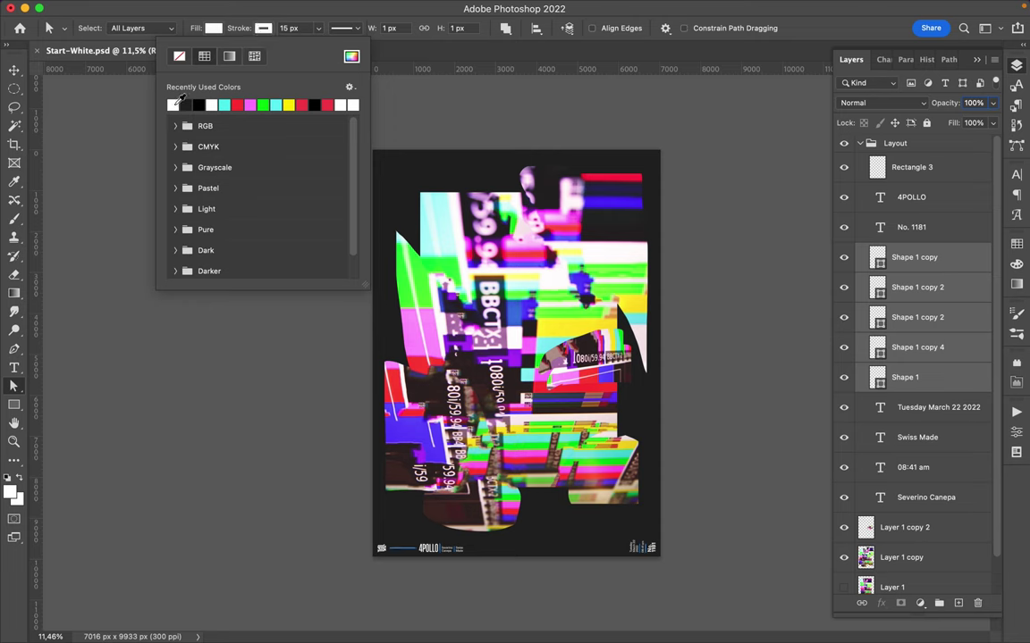
key("Escape")
left_click(213, 28)
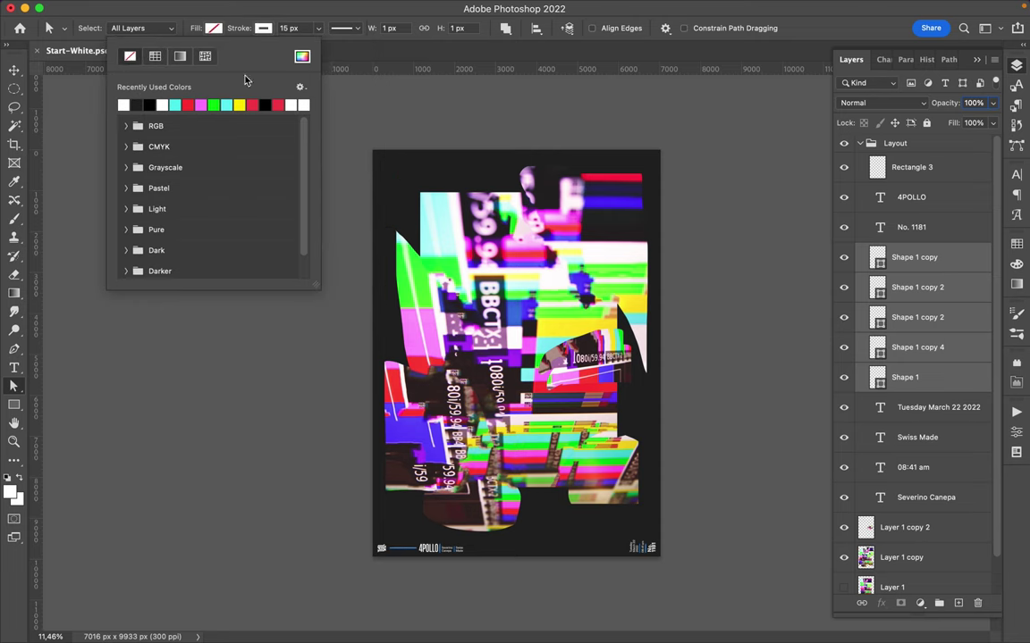
key("Escape")
key("v")
scroll(505, 399, "up", 3)
left_click(441, 377)
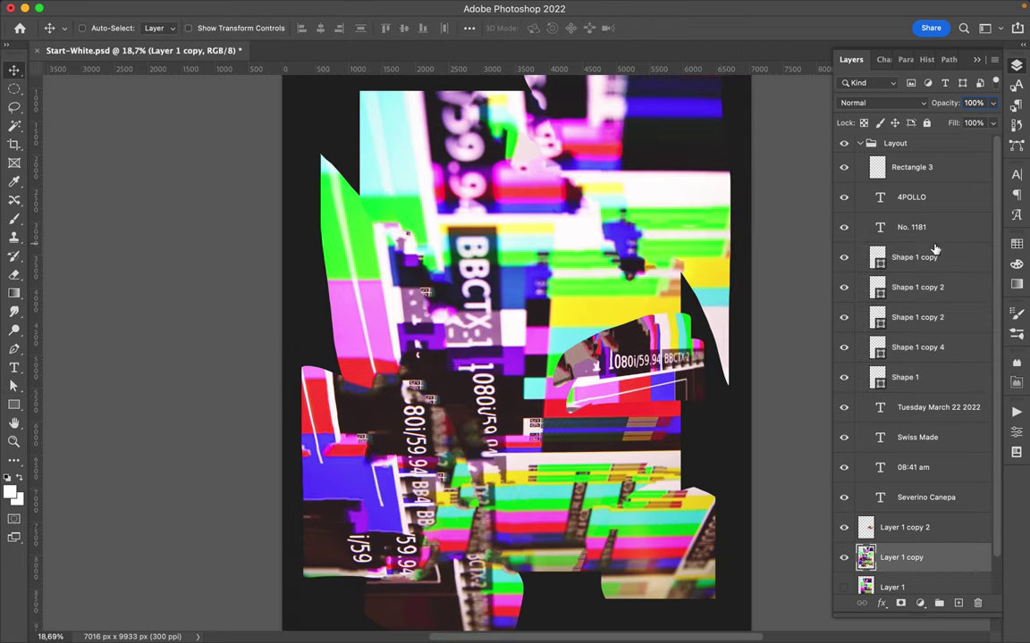
Step: Reposition the curved Layer 1 copy 2 fragment at the middle right and duplicate it
left_click(859, 143)
scroll(832, 259, "down", 1)
left_click_drag(710, 202, 676, 362)
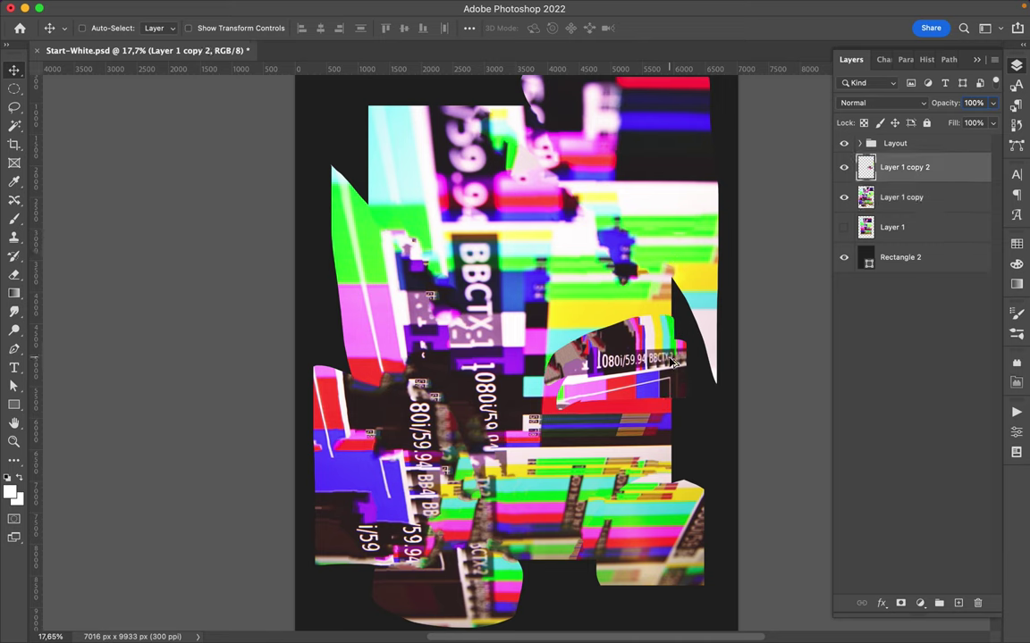
key("ctrl+j")
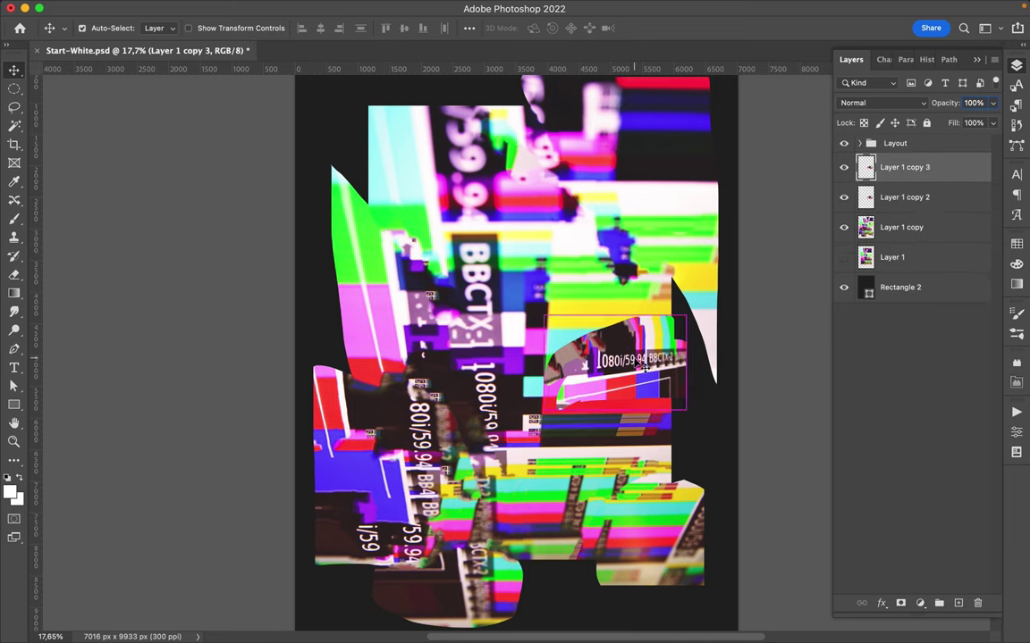
Step: Blur the copy with a 106-pixel Gaussian Blur and set it to Lighten blend mode
left_click(331, 8)
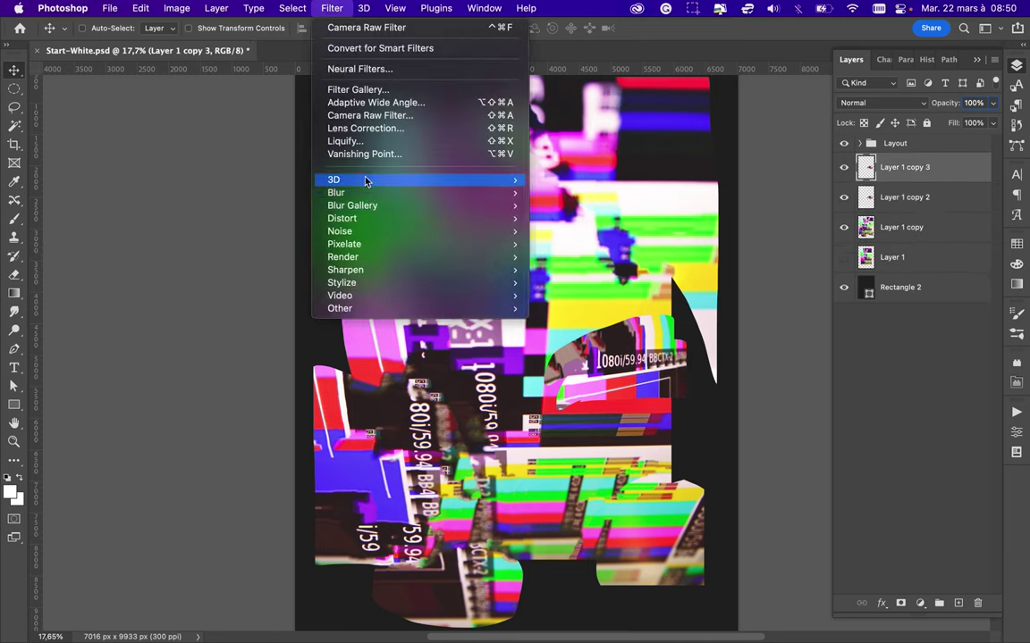
left_click(593, 243)
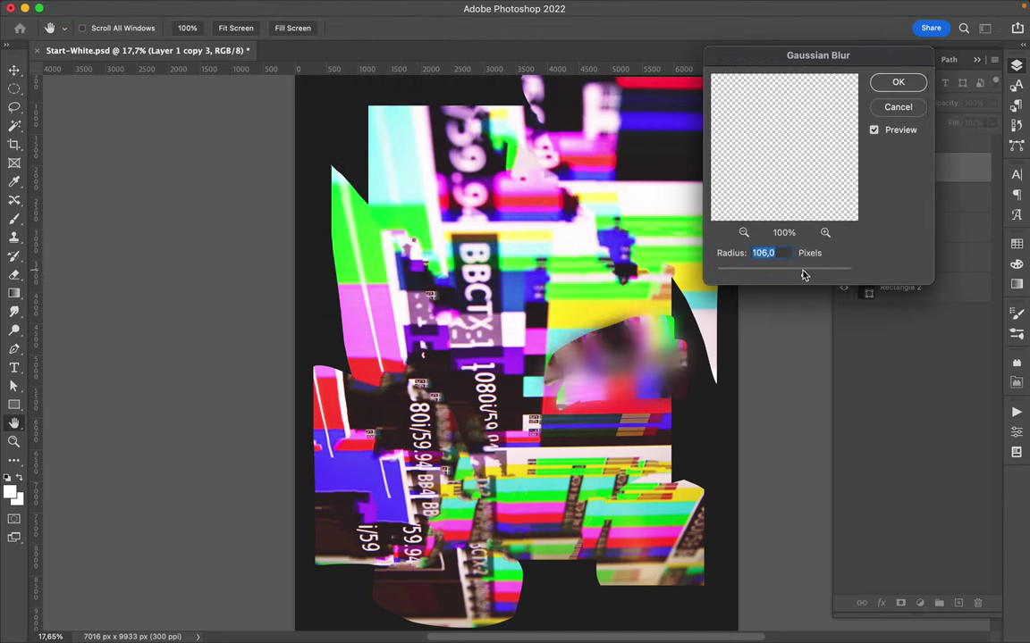
left_click(908, 81)
left_click(902, 105)
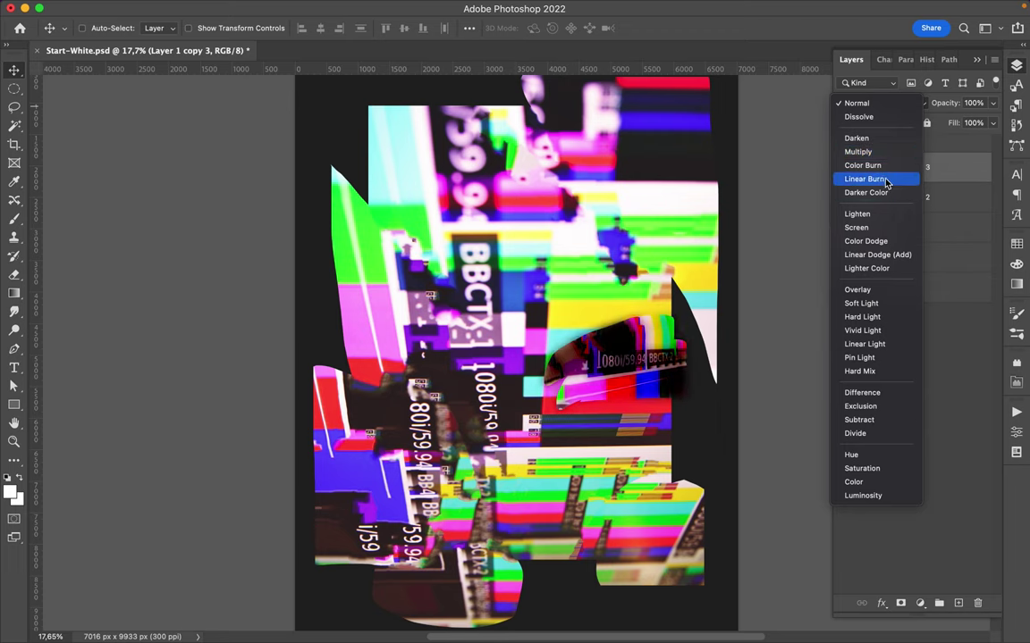
left_click(880, 213)
left_click(920, 228)
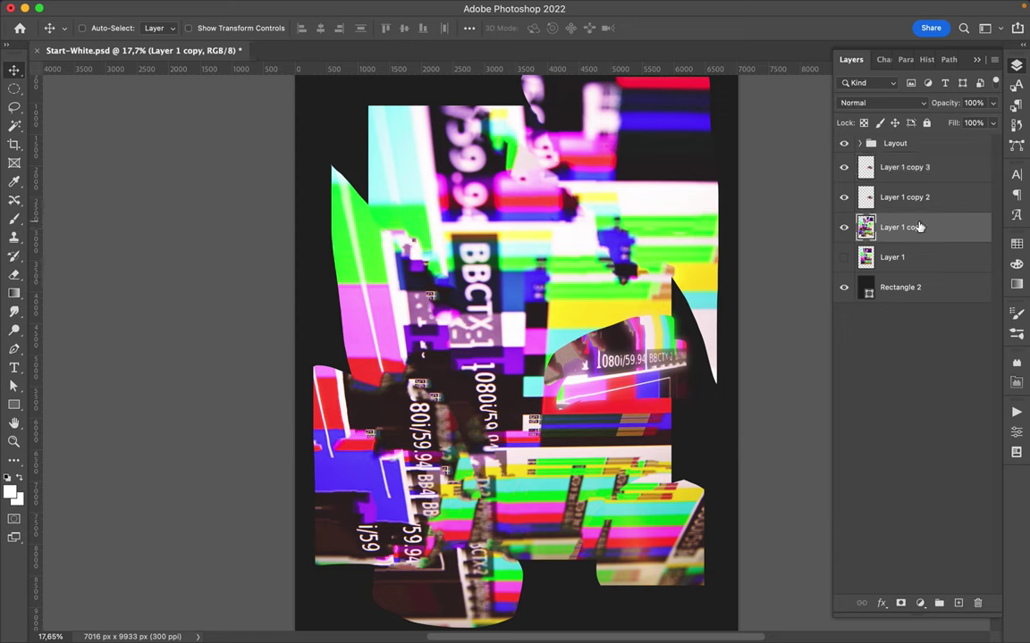
Step: Add the text 'GLITCH' and move it onto the collage
key("t")
left_click(420, 244)
type("GLITCH")
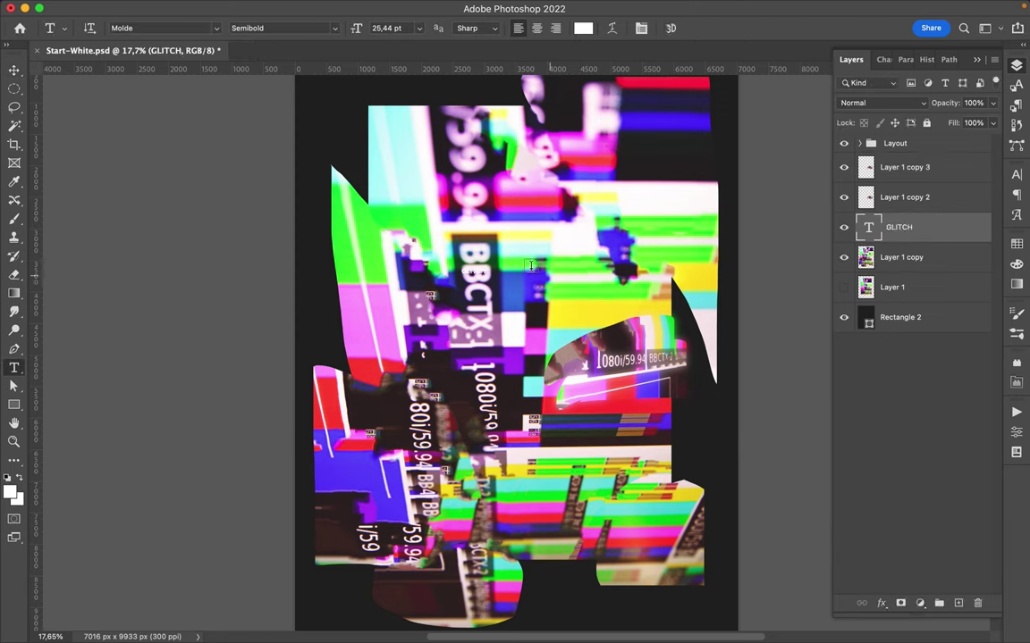
key("ctrl+Return")
key("v")
left_click_drag(436, 244, 579, 291)
Step: Set GLITCH in Basier Square Mono Bold and enlarge it to about 130 pt
left_click(1016, 174)
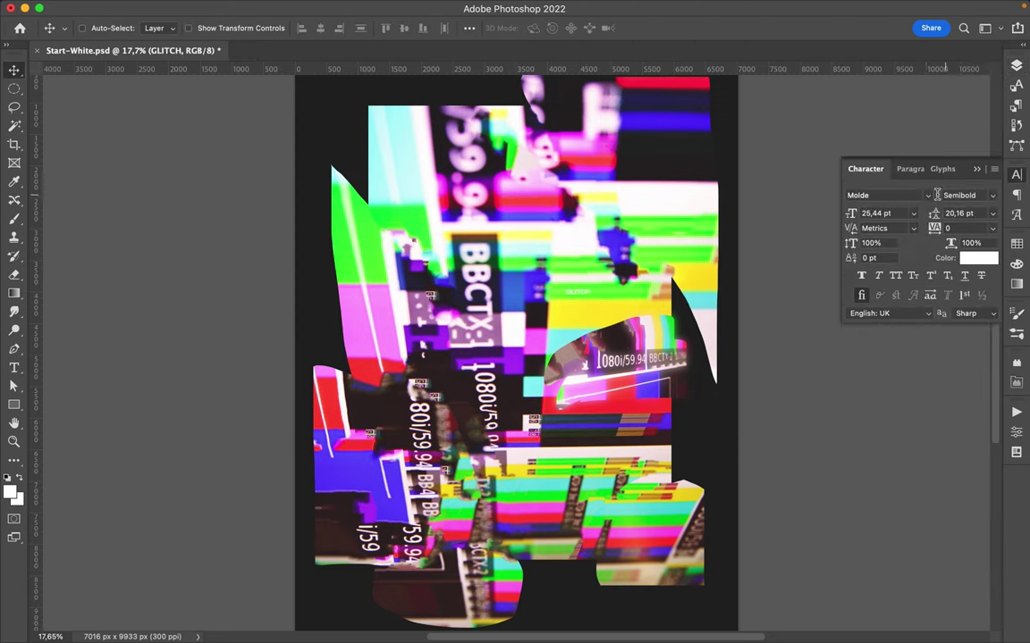
left_click(927, 196)
left_click(905, 266)
left_click(992, 196)
left_click(874, 269)
key("ctrl+t")
mouse_move(597, 287)
left_mouse_down()
mouse_move(690, 276)
mouse_move(621, 432)
mouse_move(632, 434)
left_mouse_up()
key("Return")
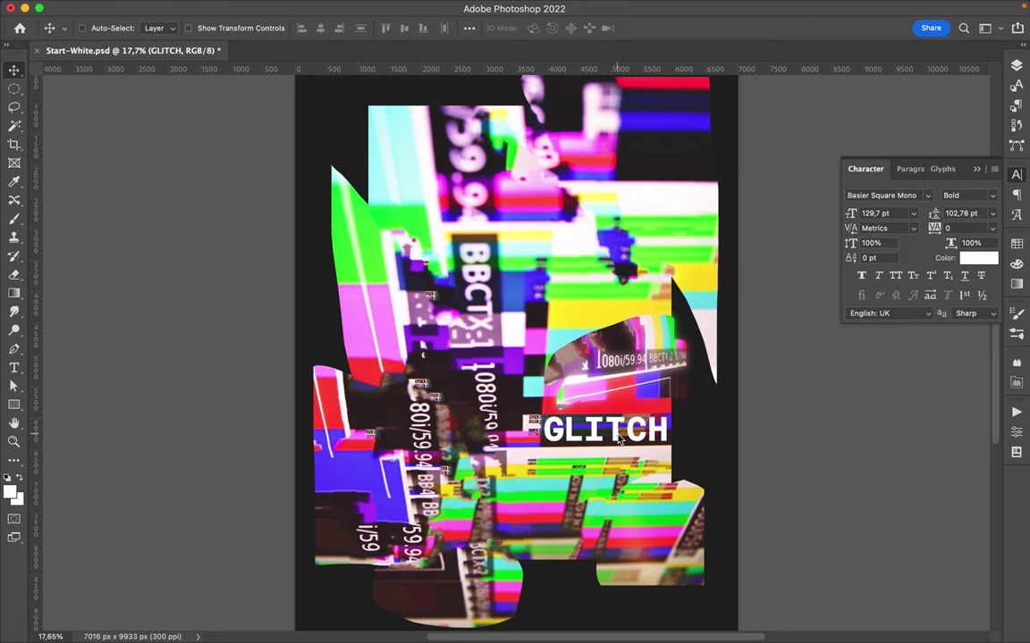
Step: Tilt the GLITCH title upward to the right and move it up and left
key("ctrl+t")
right_click(630, 281)
left_click(655, 329)
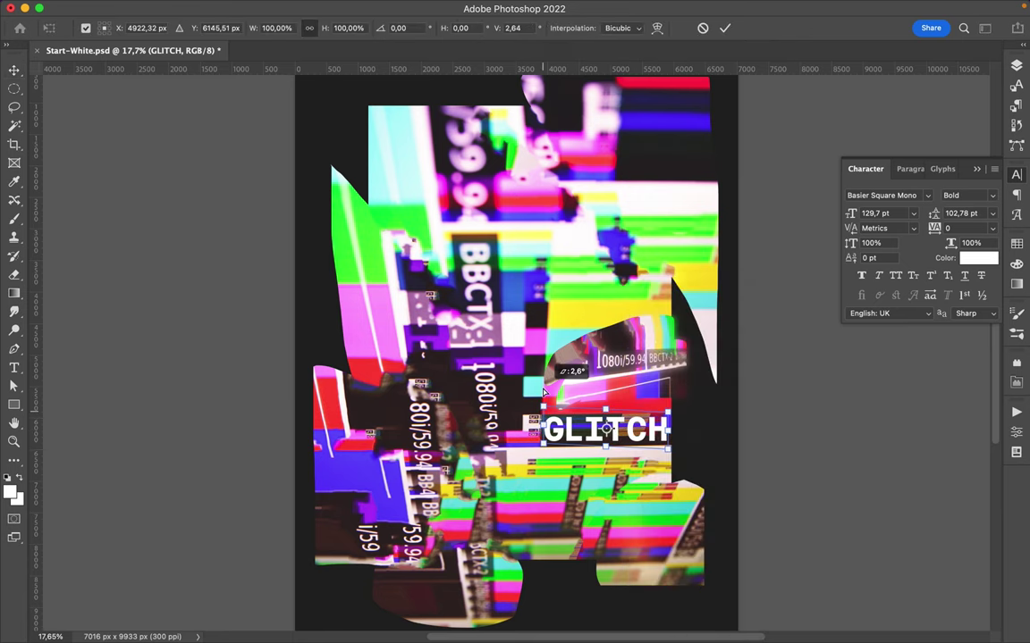
left_click_drag(662, 434, 653, 418)
left_click_drag(547, 400, 545, 458)
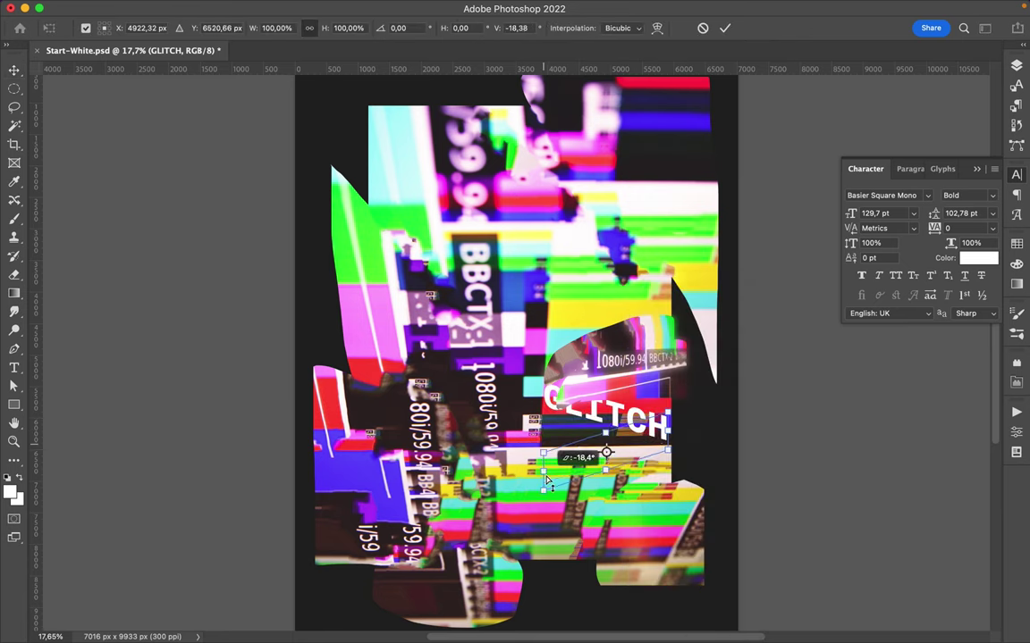
key("Return")
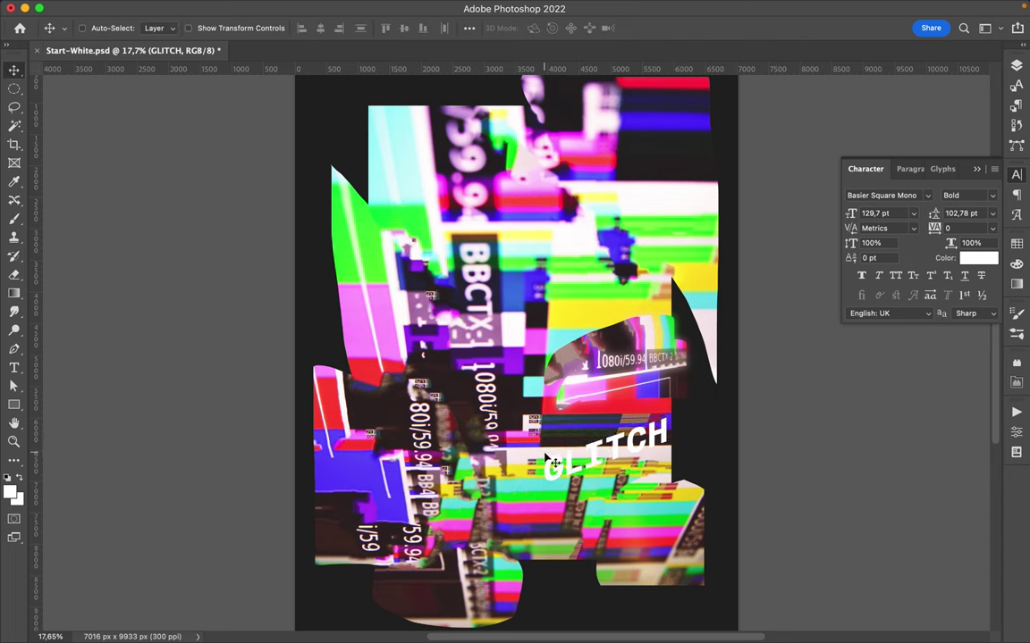
left_click_drag(606, 472, 597, 449)
Step: Duplicate the GLITCH text layer
key("F7")
key("ctrl+j")
key("i")
key("v")
left_click(512, 424)
key("a")
Step: Turn the duplicate GLITCH text green and move it below the white title
left_click(1015, 175)
left_click(978, 257)
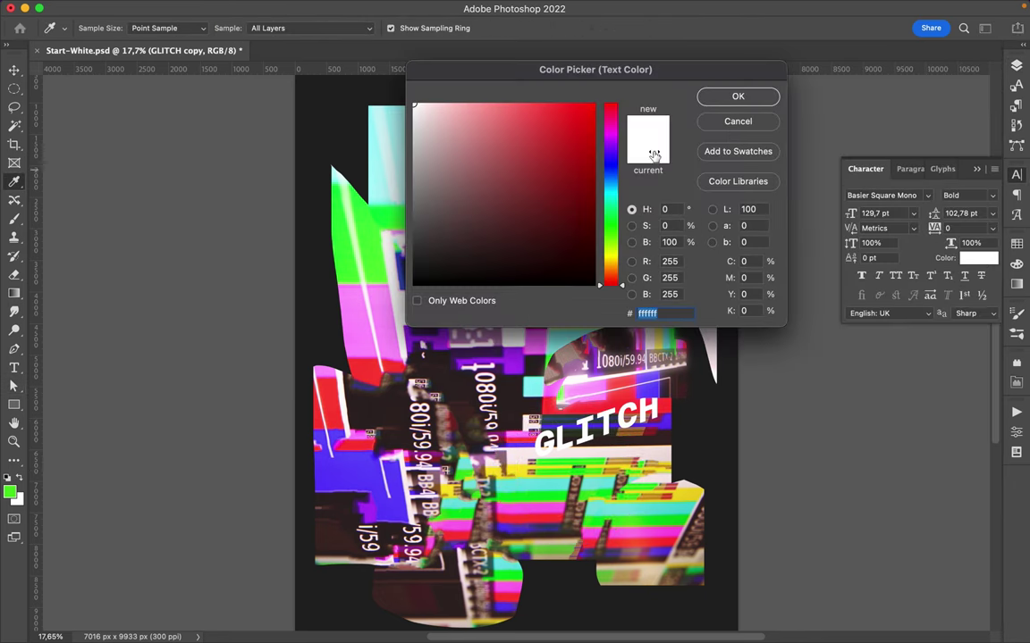
left_click(726, 96)
key("v")
key("F7")
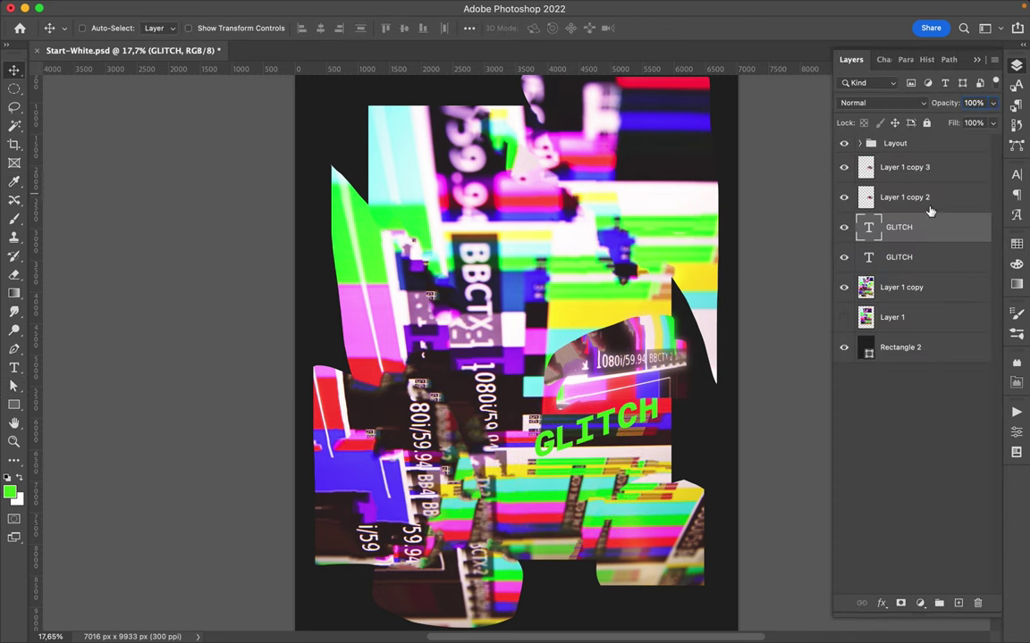
left_click_drag(898, 227, 903, 268)
left_click(330, 7)
Step: Convert the green GLITCH title to a smart object and apply a 24,7-pixel Gaussian Blur
left_click(377, 45)
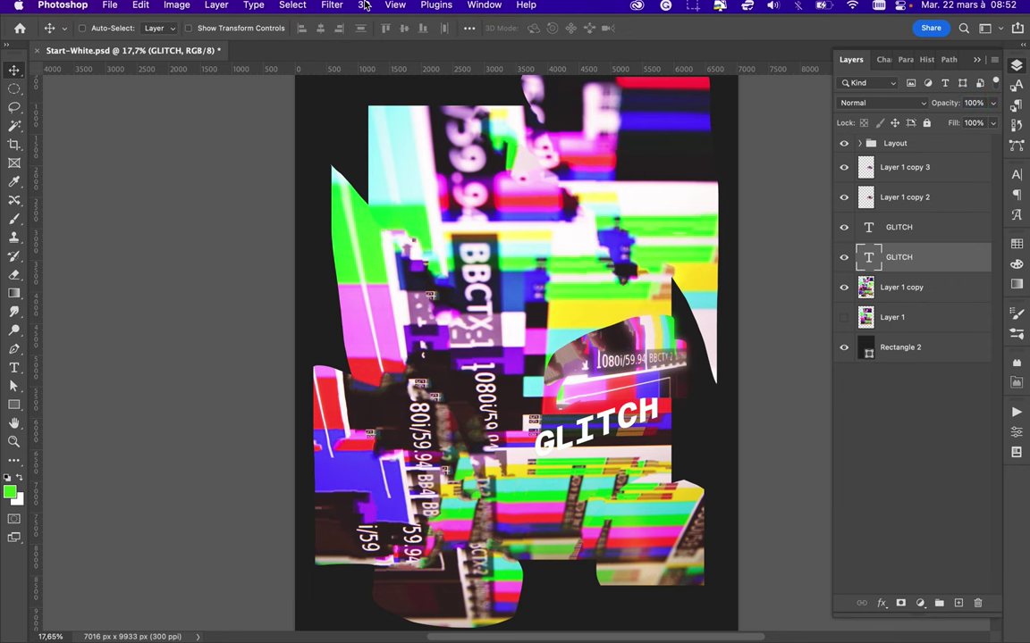
left_click(330, 7)
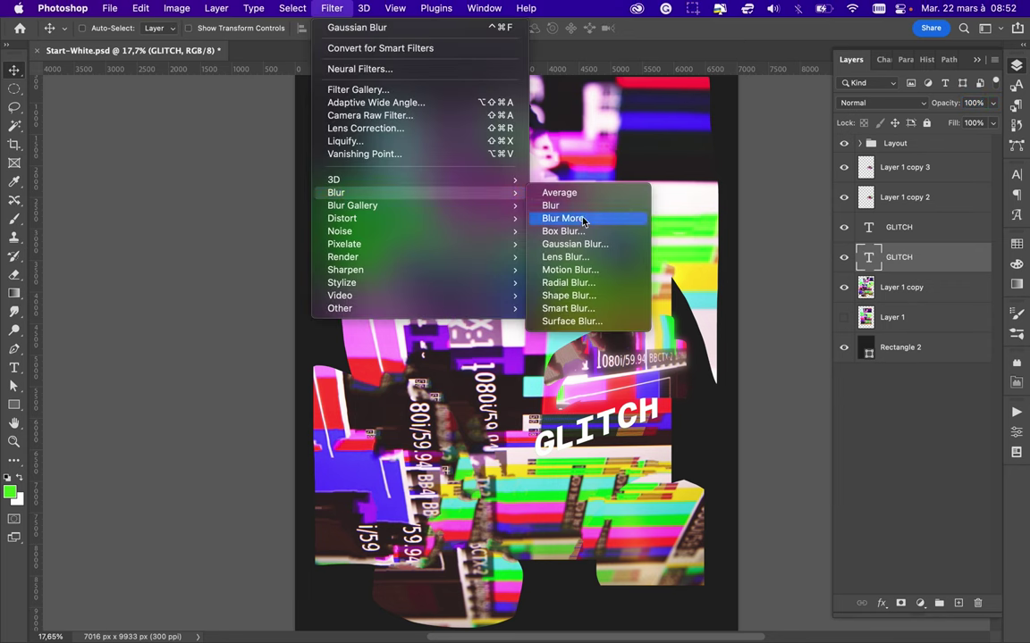
left_click(558, 231)
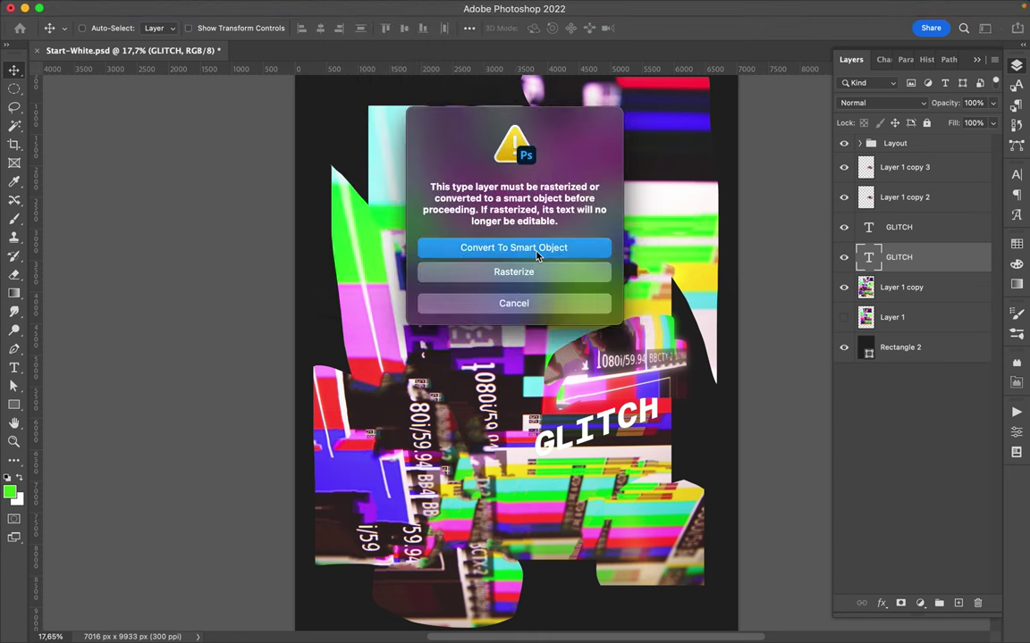
left_click(536, 256)
left_click_drag(802, 271, 778, 277)
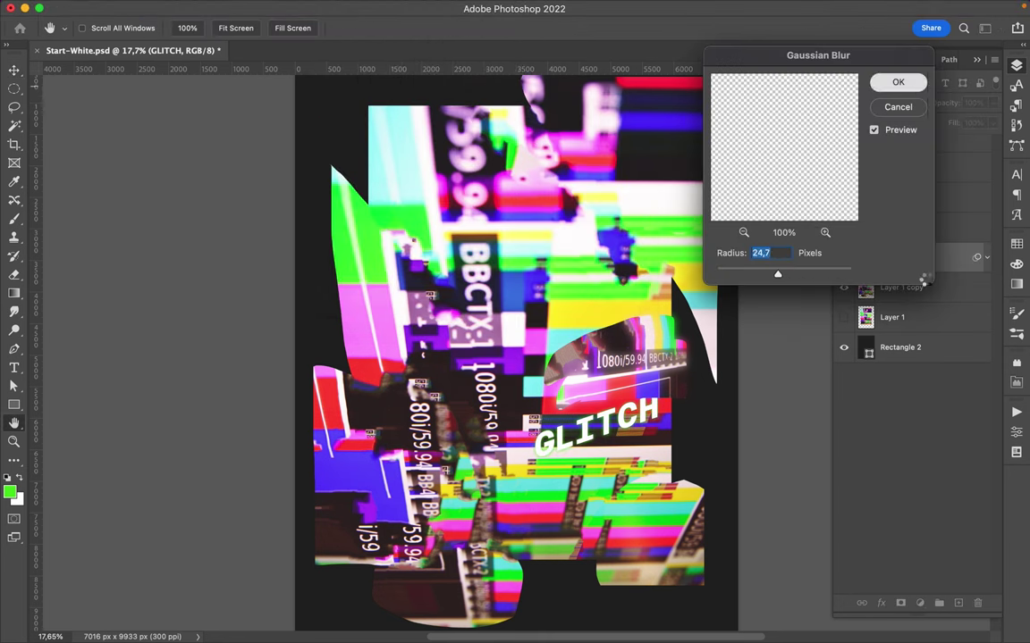
key("Return")
Step: Duplicate the white GLITCH text and apply a Mosaic filter with cell size 25
left_click_drag(898, 227, 923, 250)
left_click(331, 8)
mouse_move(341, 218)
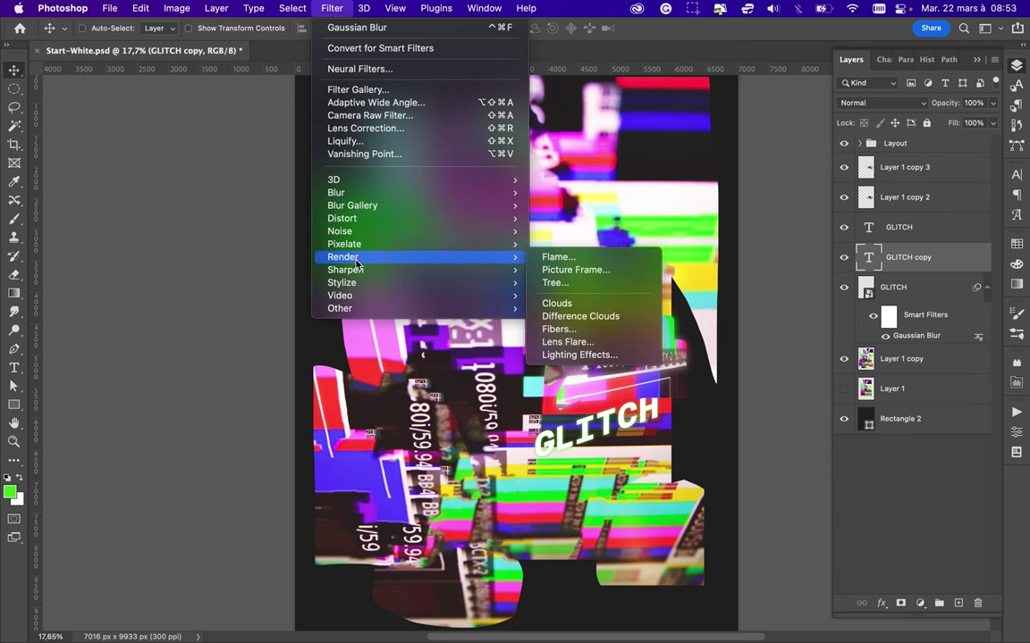
mouse_move(344, 244)
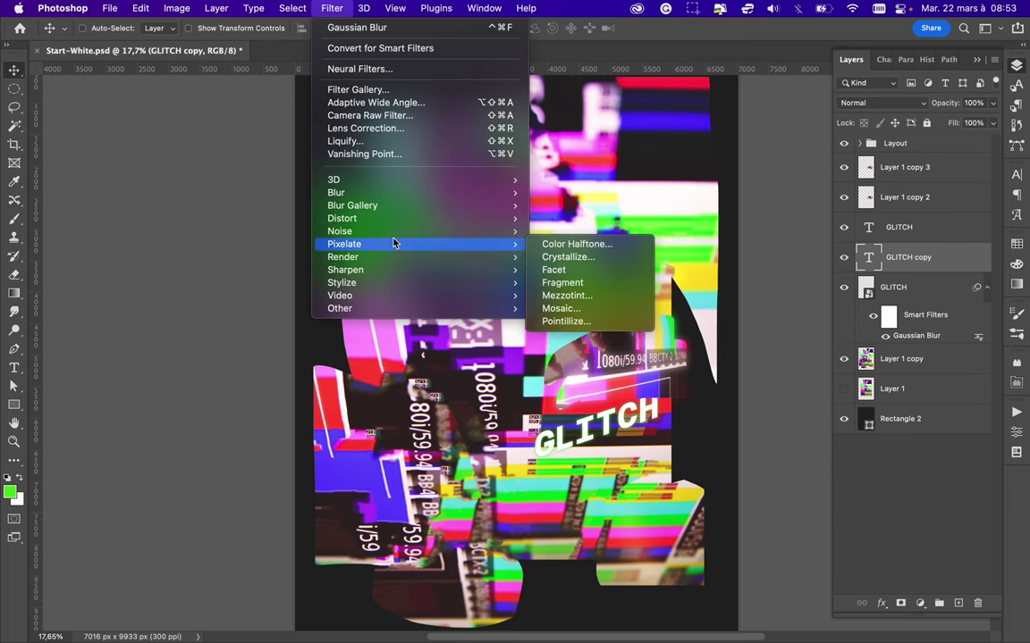
left_click(540, 309)
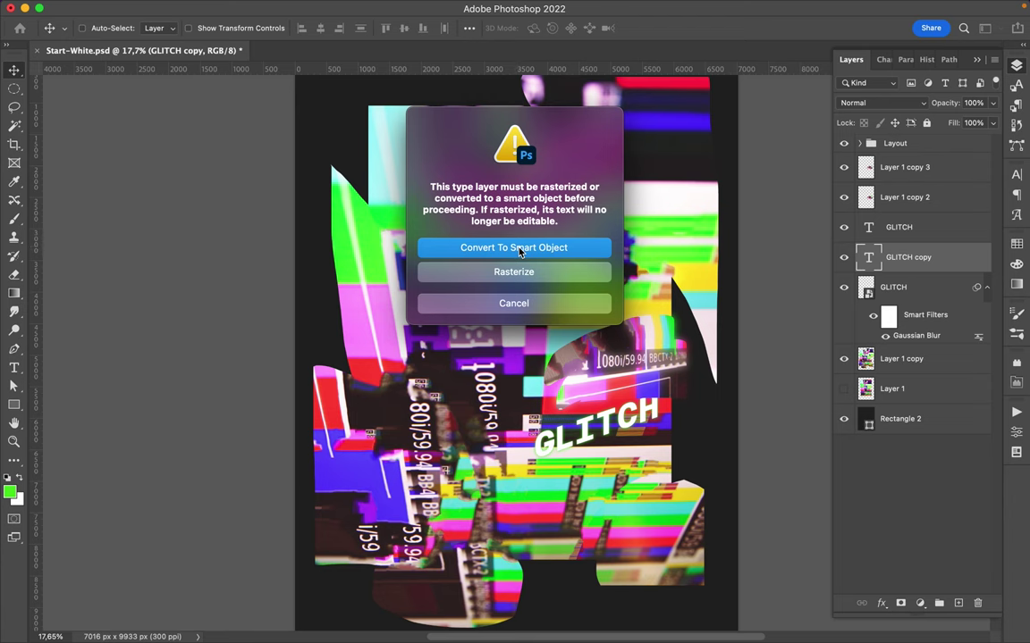
left_click(523, 247)
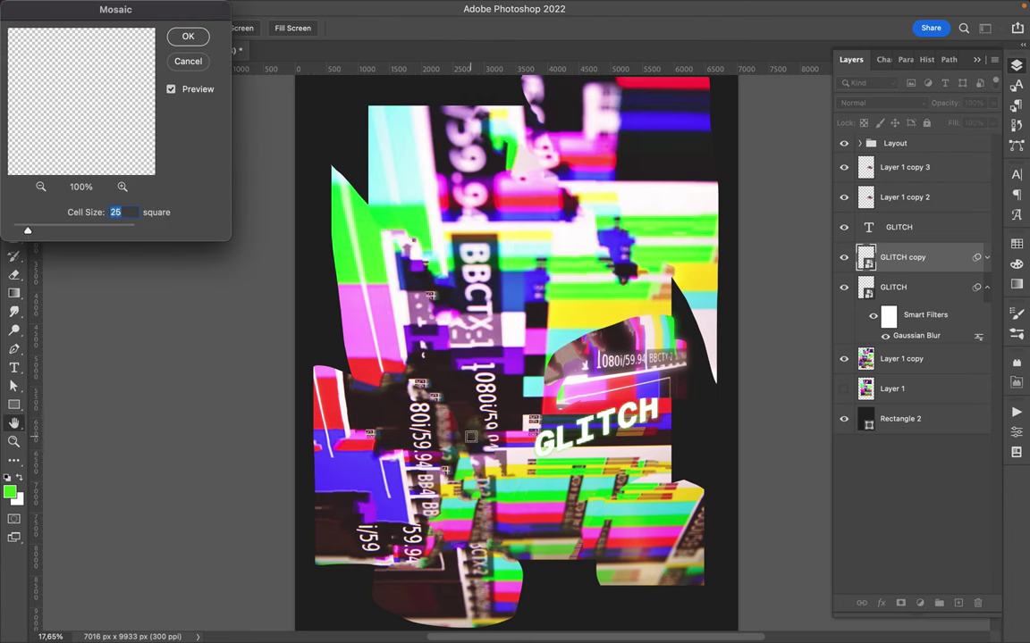
left_click(187, 35)
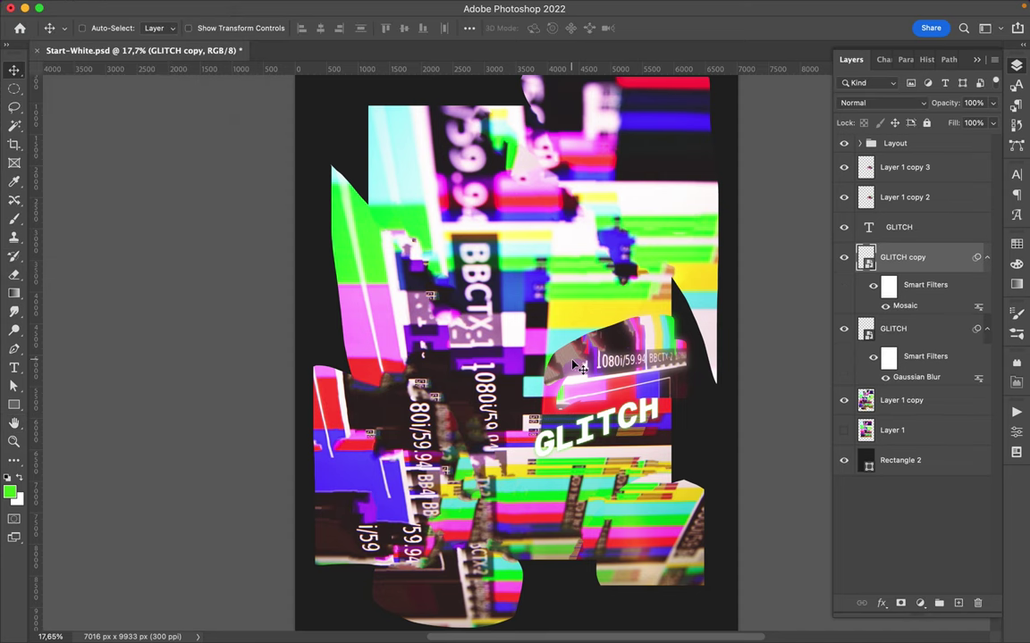
Step: Apply a light Gaussian Blur of 3,9 pixels to the mosaic GLITCH copy
scroll(683, 402, "up", 3)
scroll(709, 447, "up", 5)
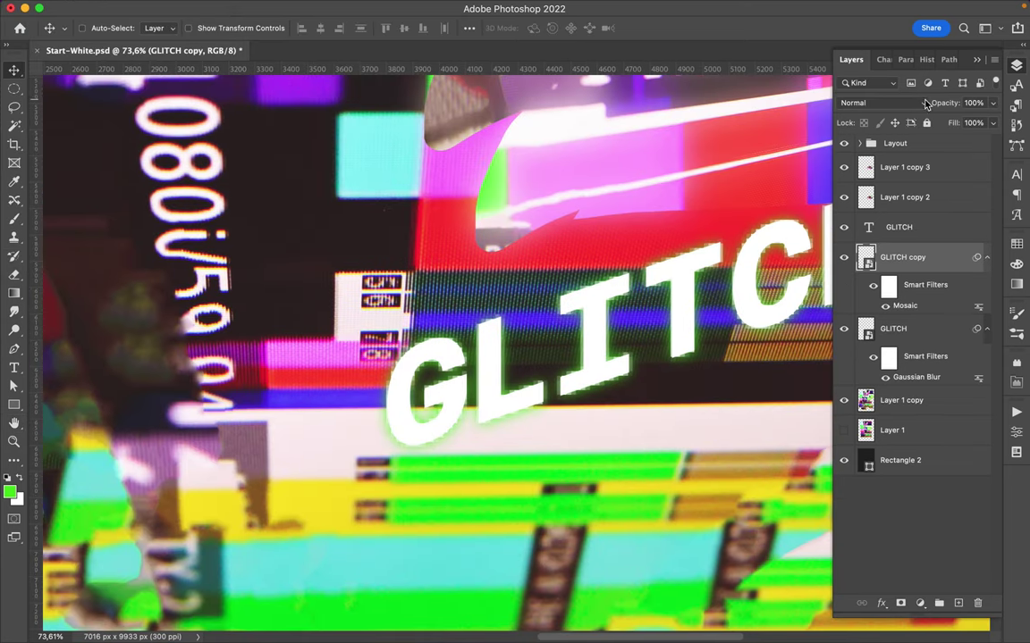
left_click(332, 8)
mouse_move(336, 193)
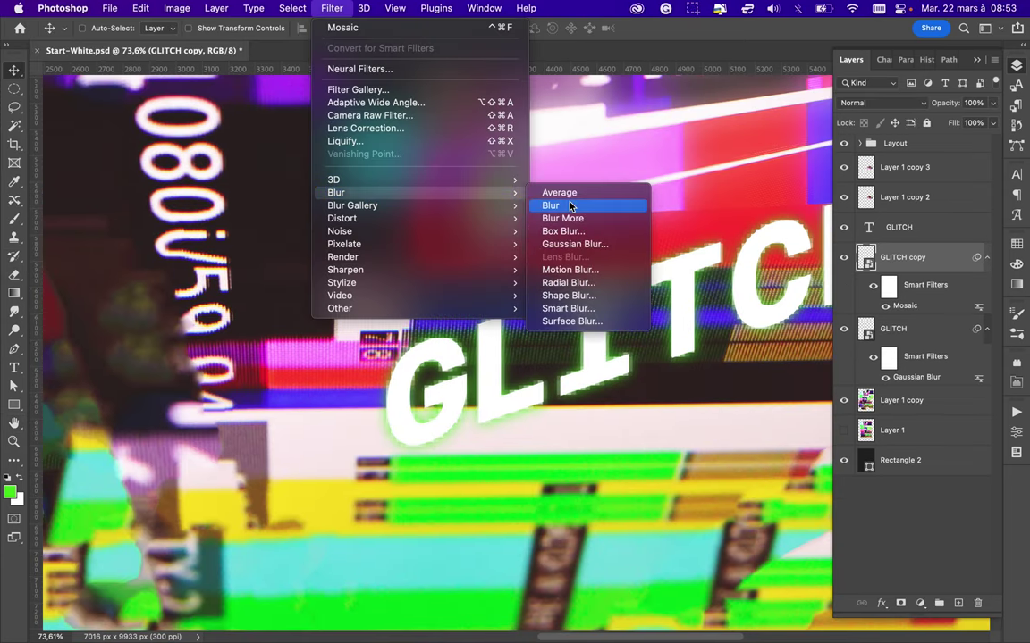
left_click(575, 244)
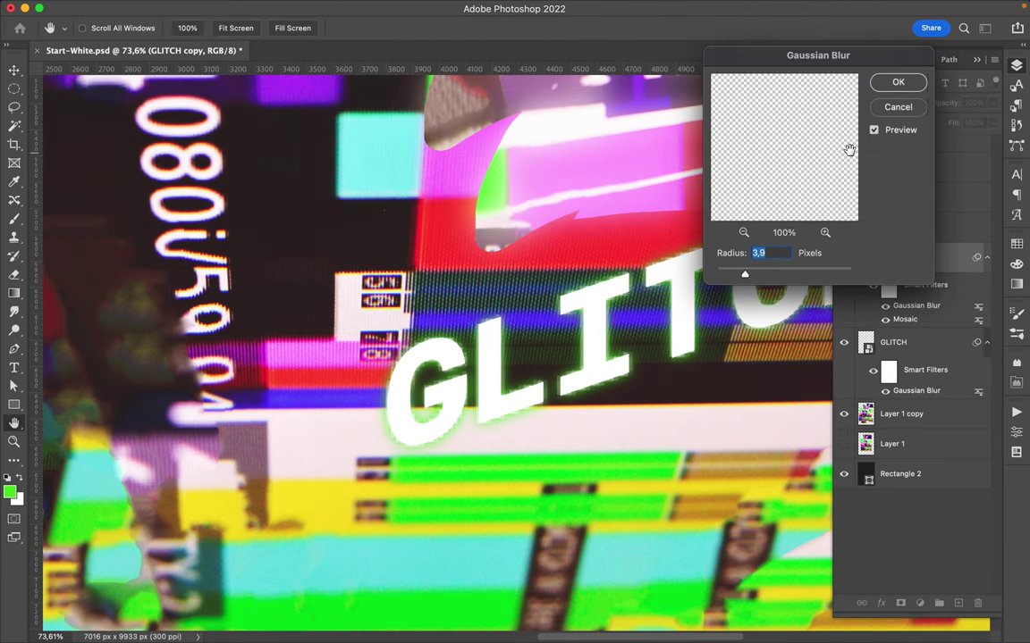
left_click(892, 86)
left_click(986, 256)
left_click(987, 287)
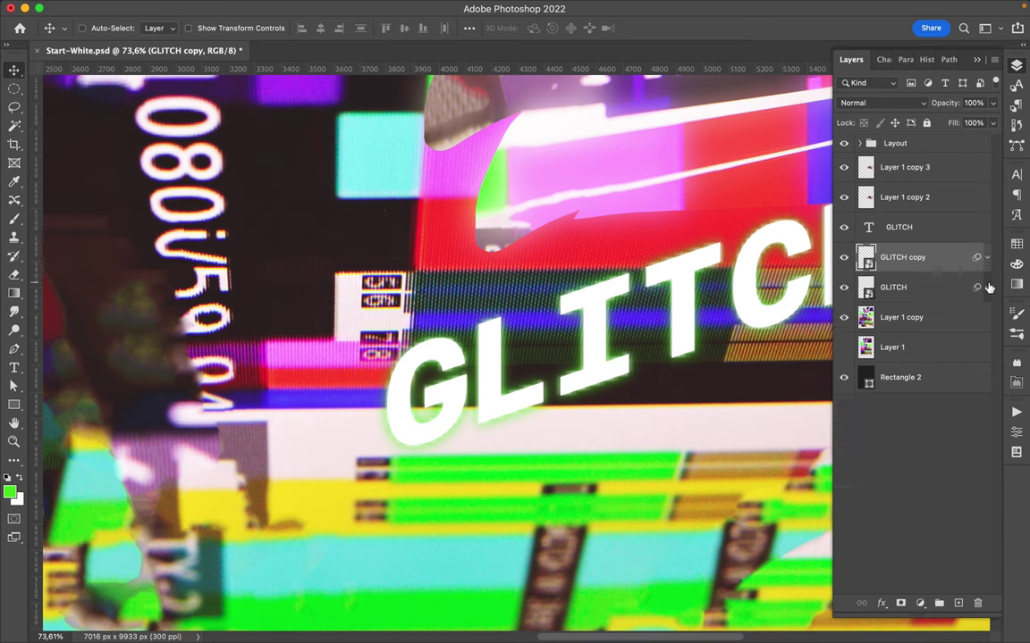
Step: Duplicate the blurred GLITCH copy above the text and set it to Lighten blend mode
left_click_drag(920, 271, 911, 225)
left_click(881, 103)
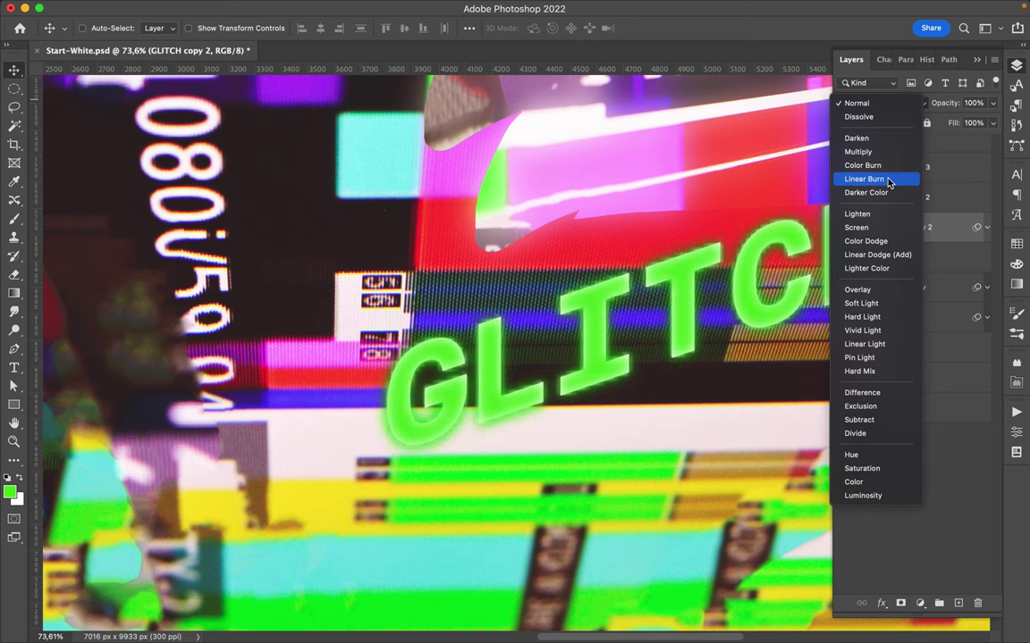
left_click(856, 214)
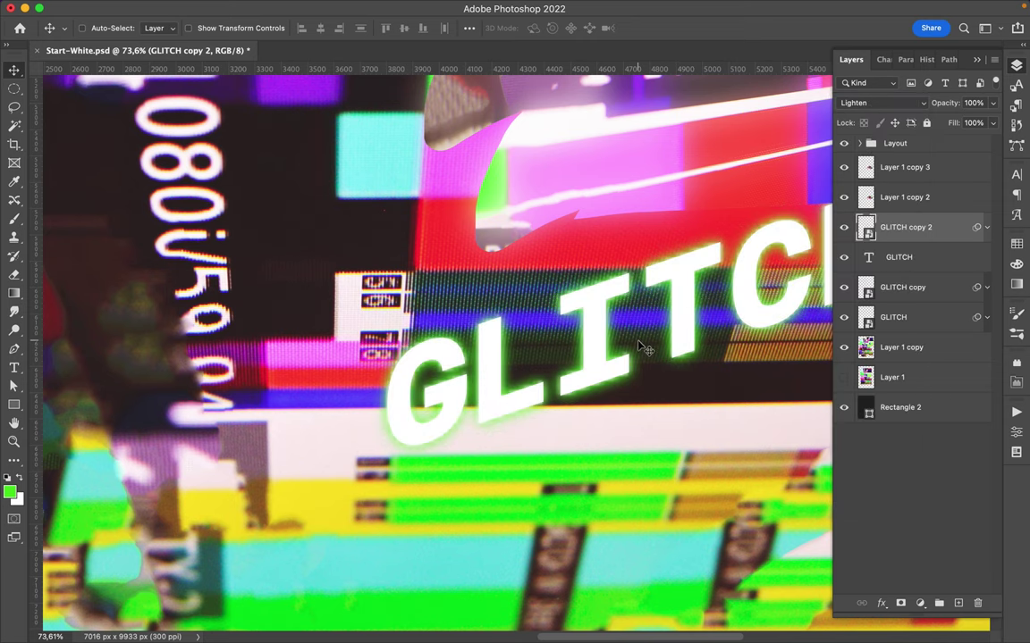
scroll(573, 307, "down", 5)
Step: Compare with the GLITCH text hidden, then lower the text layer's Fill to 65%
left_click(912, 259)
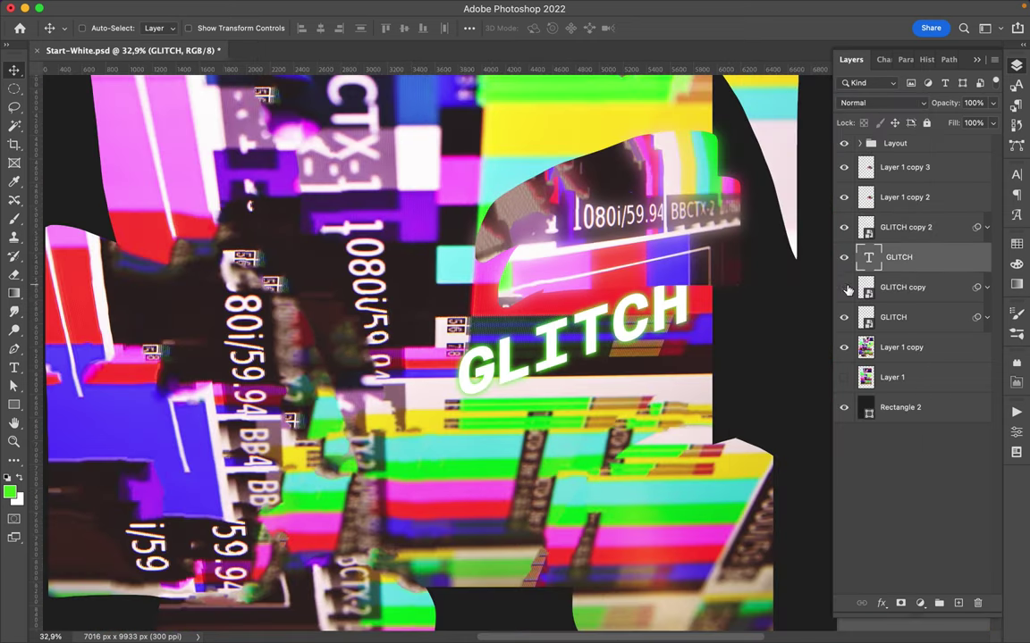
left_click(843, 258)
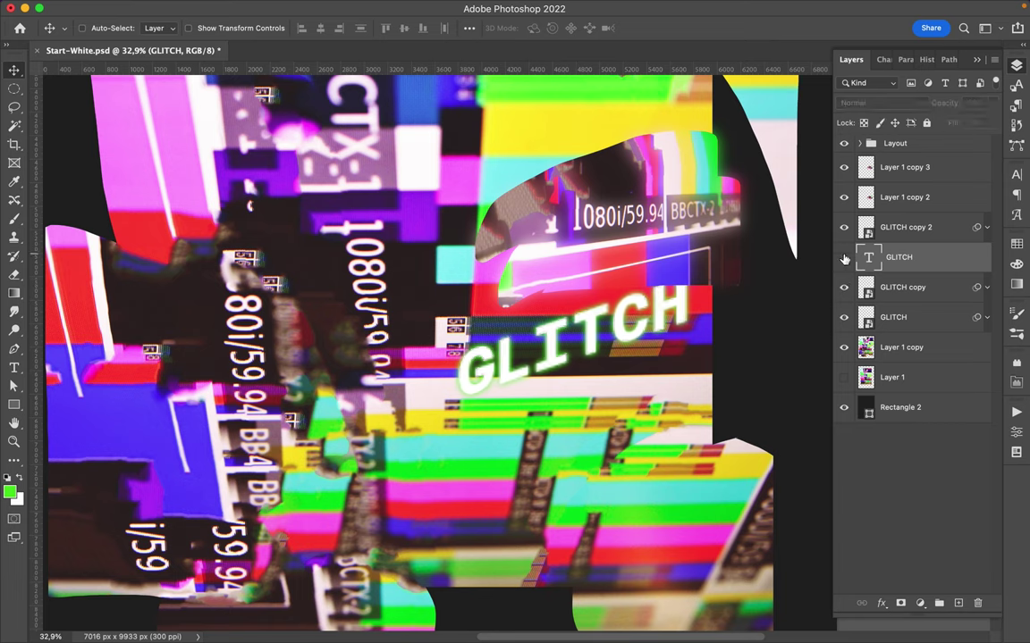
left_click(846, 258)
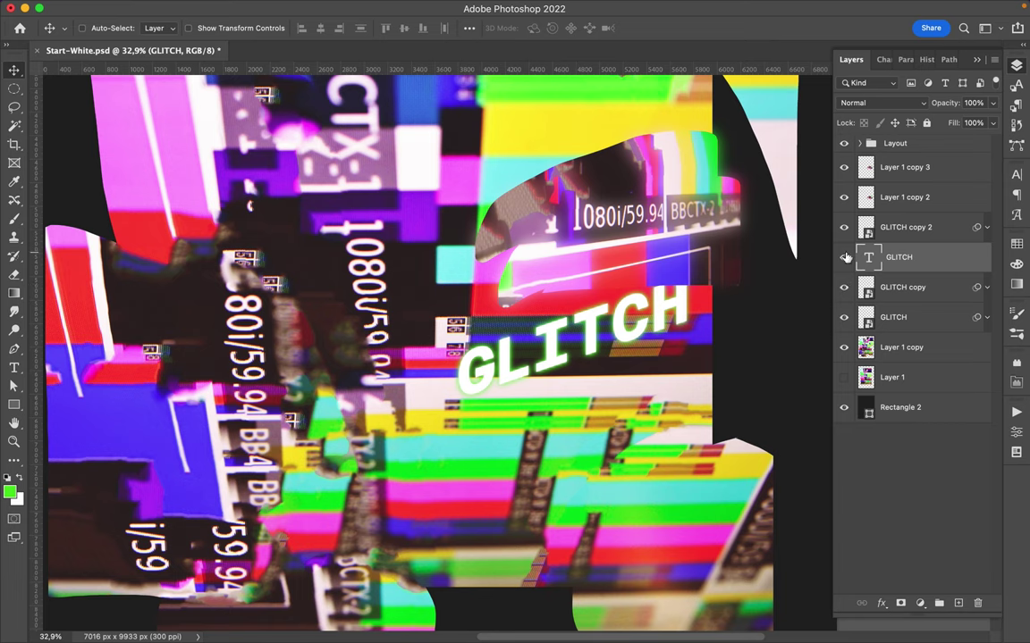
left_click(992, 103)
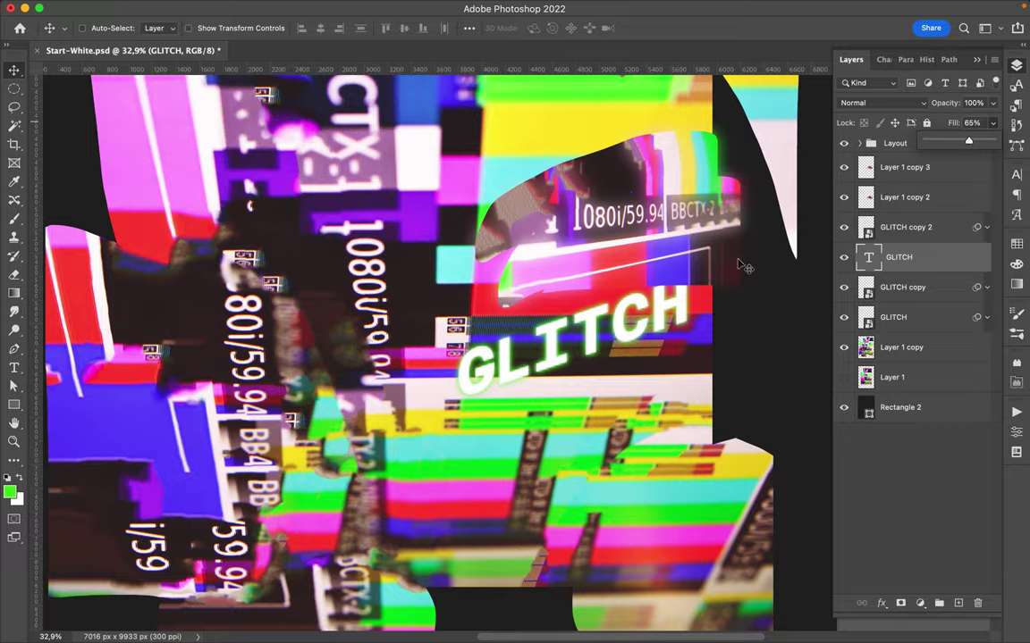
scroll(739, 265, "down", 3)
scroll(774, 218, "down", 2)
left_click(894, 317)
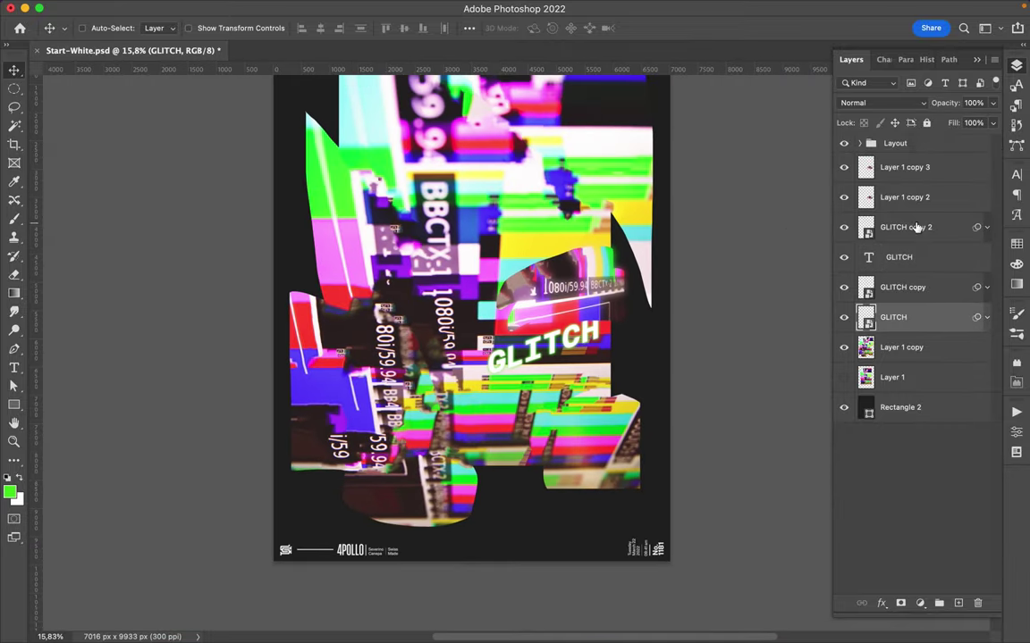
Step: Group the GLITCH title layers into Group 1 and move the title to the poster top
left_click(916, 227, "shift")
key("ctrl+g")
left_click_drag(545, 348, 565, 559)
scroll(565, 536, "down", 1)
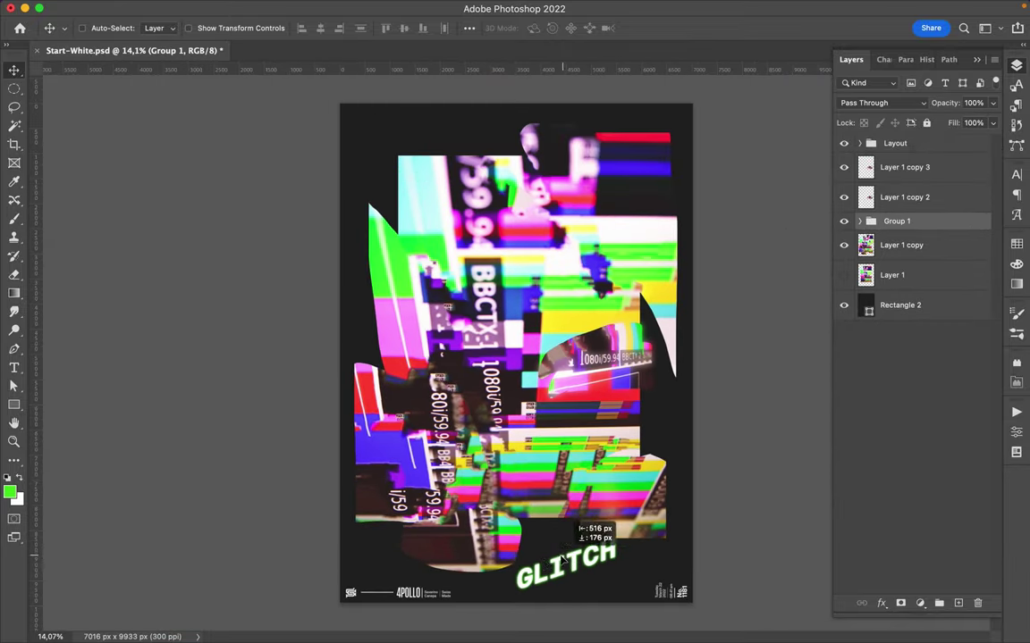
mouse_move(564, 558)
left_mouse_down()
mouse_move(652, 183)
mouse_move(393, 139)
left_mouse_up()
Step: Scale the collage image layers down to about 85% and nudge them up-left
left_click(901, 245)
left_click(905, 197, "ctrl")
left_click(905, 167, "ctrl")
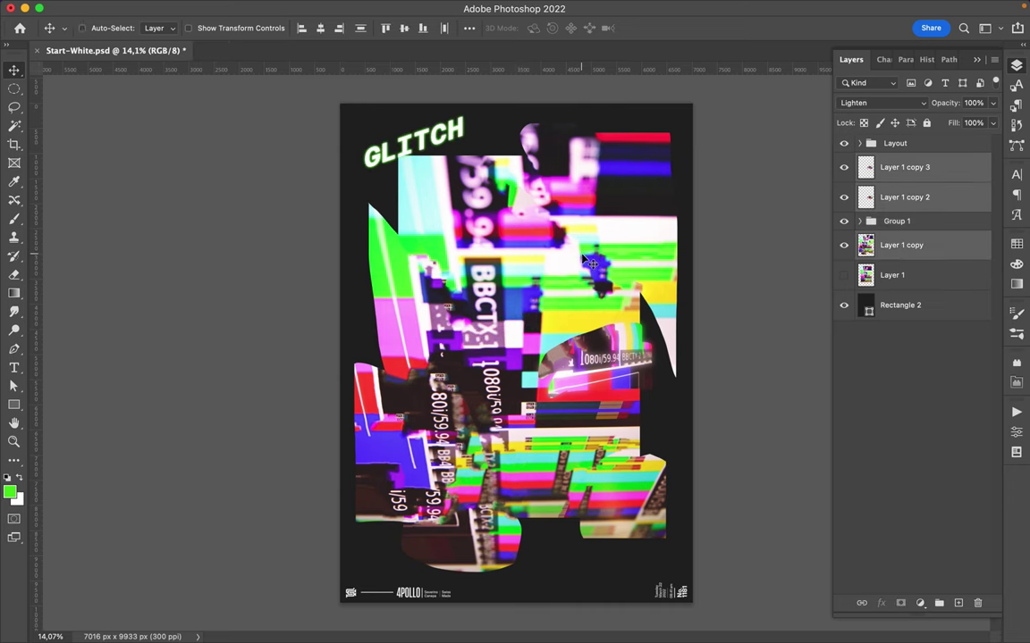
key("ctrl+t")
left_click_drag(350, 103, 403, 192)
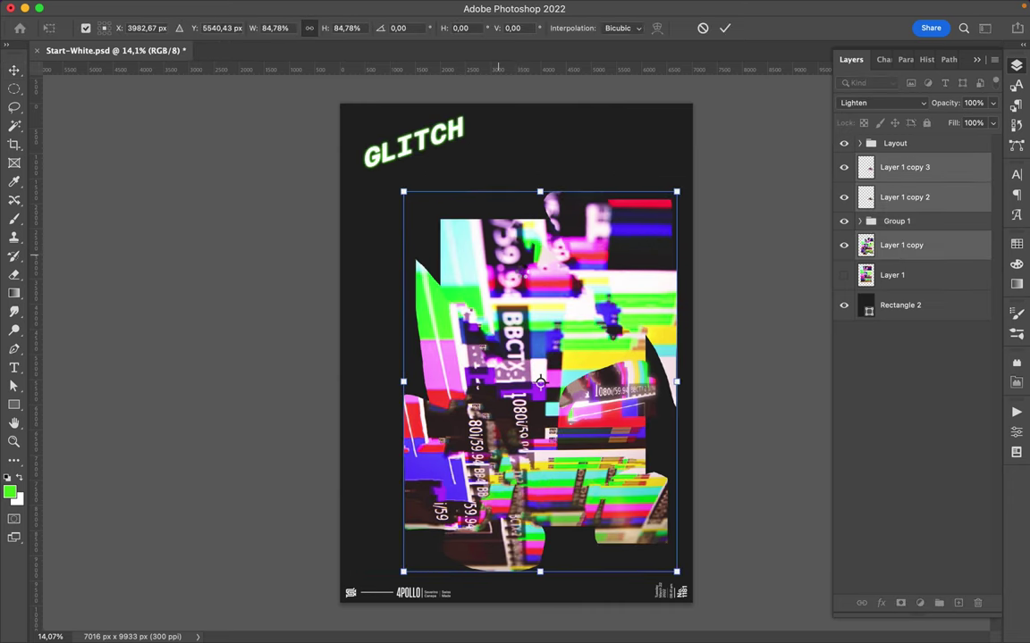
key("Return")
left_click_drag(526, 297, 524, 293)
Step: Move the GLITCH title group down slightly, enlarge it to about 119%, and expand Group 1
left_click(909, 231)
left_click_drag(412, 143, 426, 183)
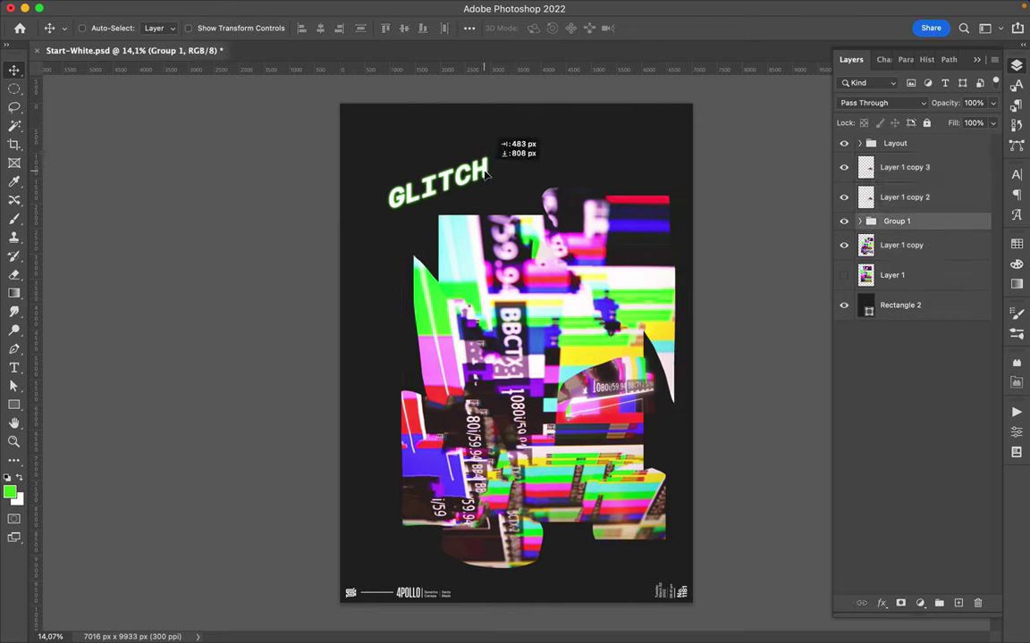
key("ctrl+t")
left_click_drag(483, 164, 503, 153)
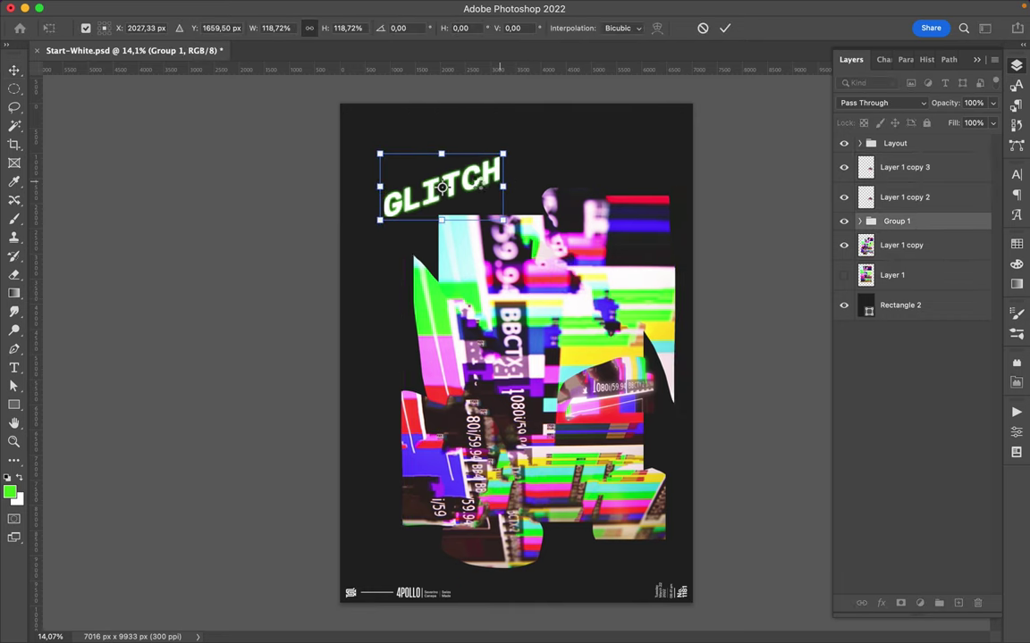
key("Return")
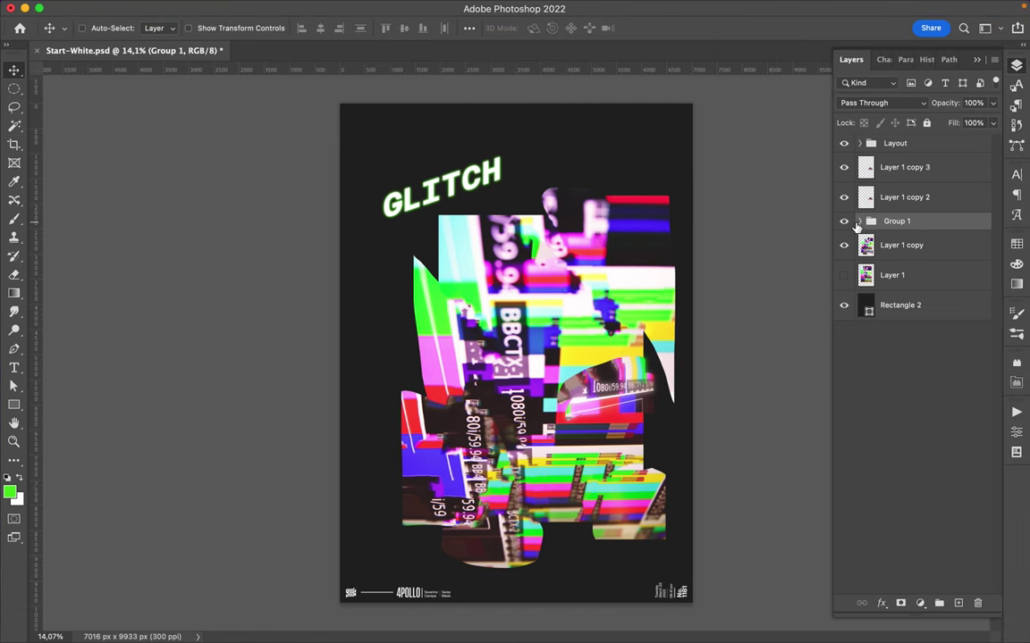
left_click(858, 221)
Step: Duplicate the GLITCH layer and add a Hue/Saturation adjustment with hue -134
left_click(916, 335)
key("ctrl+j")
left_click(918, 603)
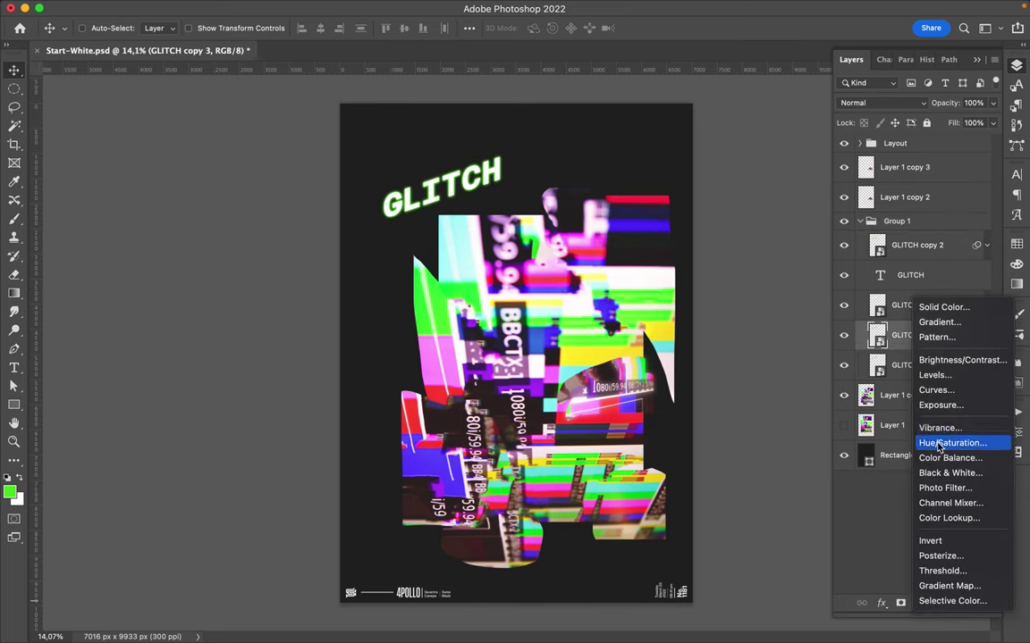
left_click(931, 378)
mouse_move(885, 453)
left_mouse_down()
mouse_move(809, 454)
mouse_move(953, 454)
mouse_move(802, 454)
left_mouse_up()
key("F7")
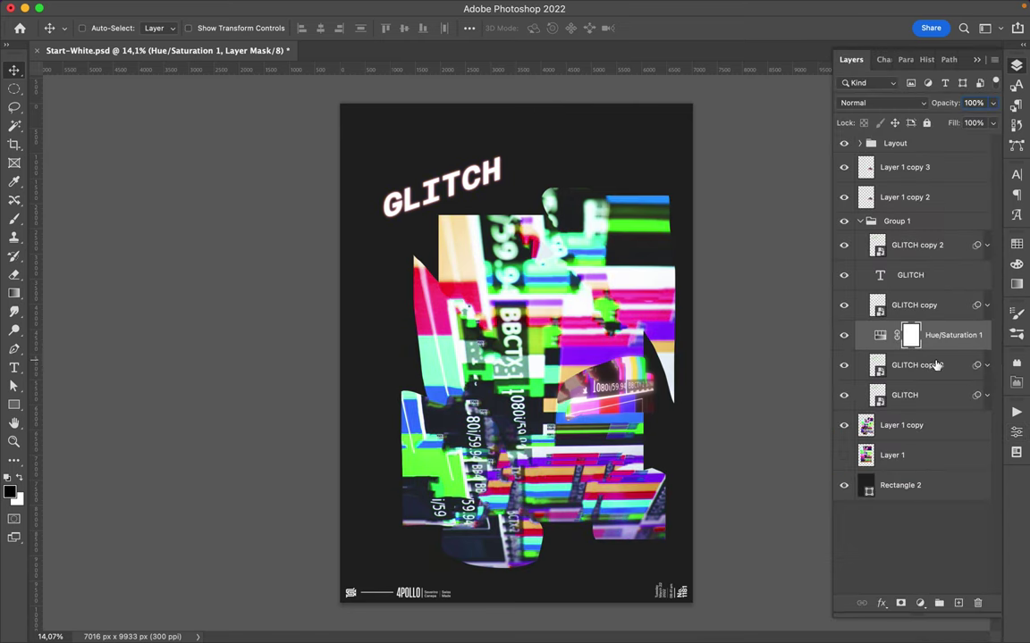
Step: Merge the Hue/Saturation adjustment into a new copy, producing GLITCH copy 3
left_click(923, 367)
key("ctrl+j")
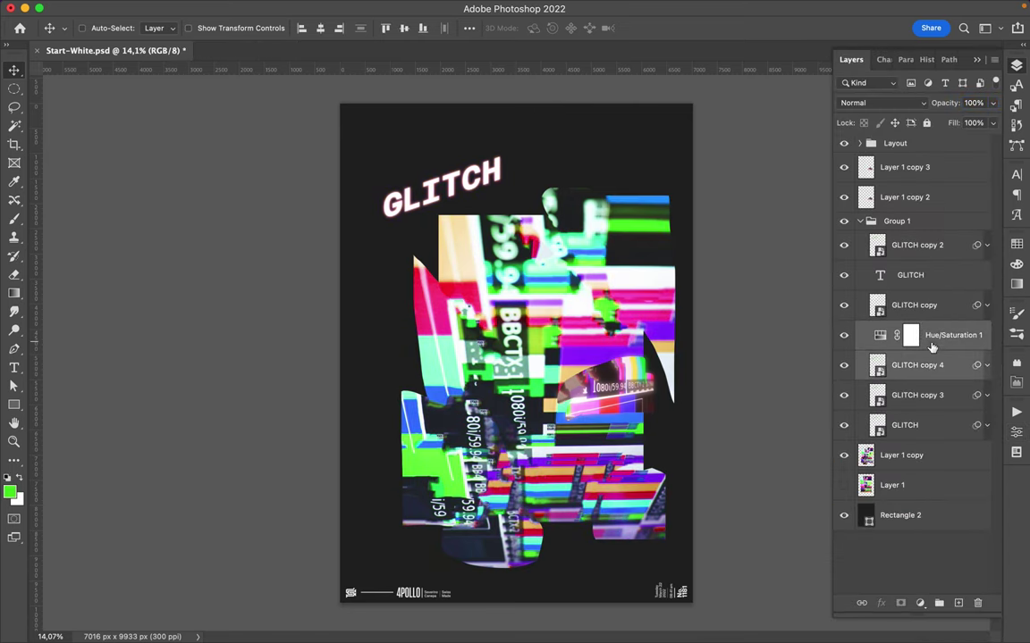
left_click(933, 338, "shift")
key("ctrl+e")
scroll(507, 228, "up", 3)
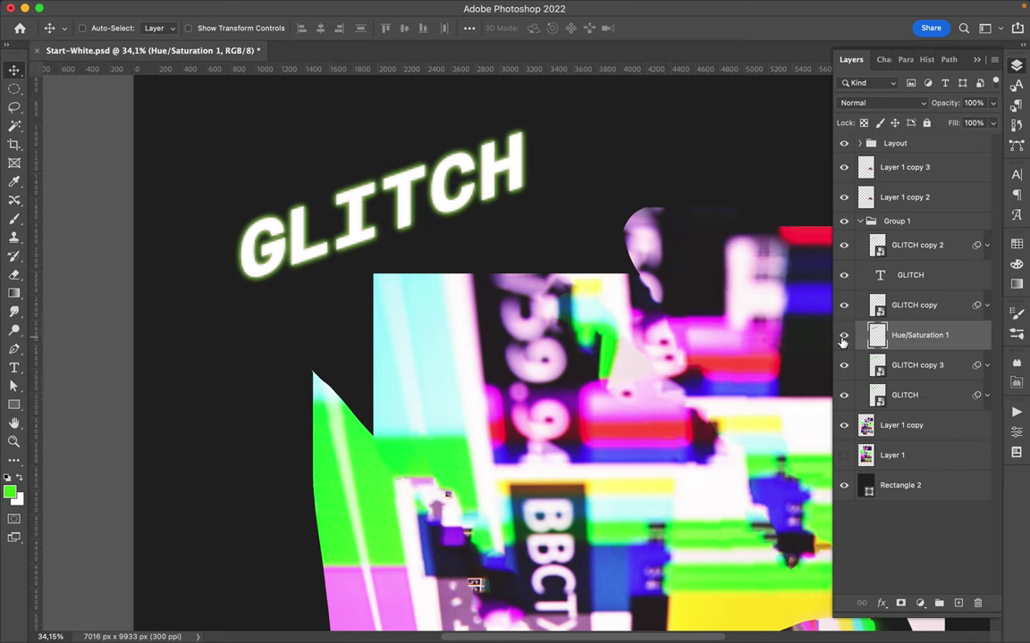
left_click(878, 366)
Step: Set up the Eraser with a Soft Round brush tip for GLITCH copy 3
key("b")
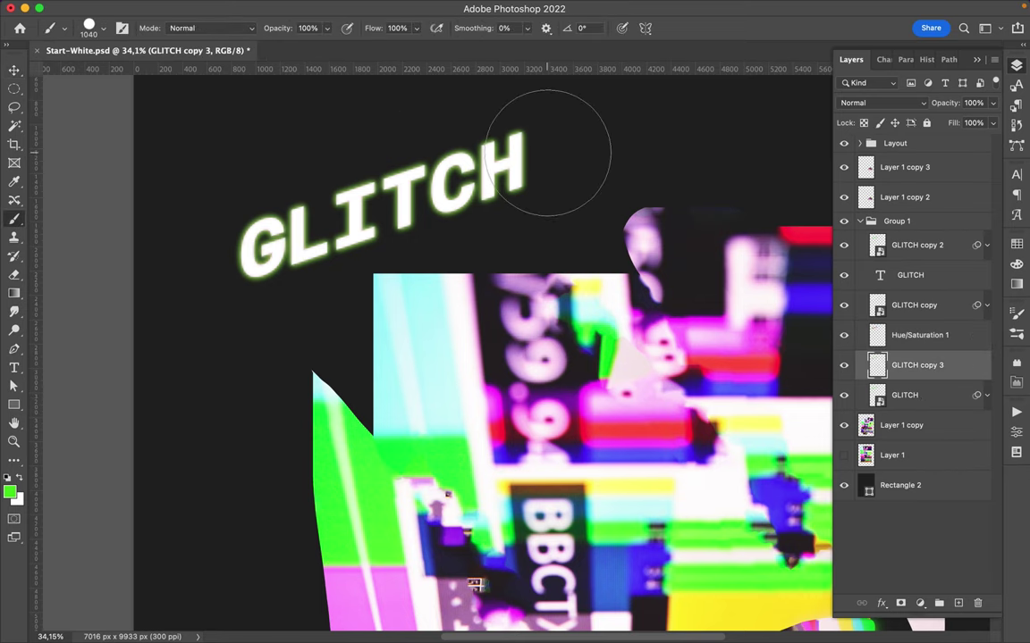
key("e")
right_click(500, 185)
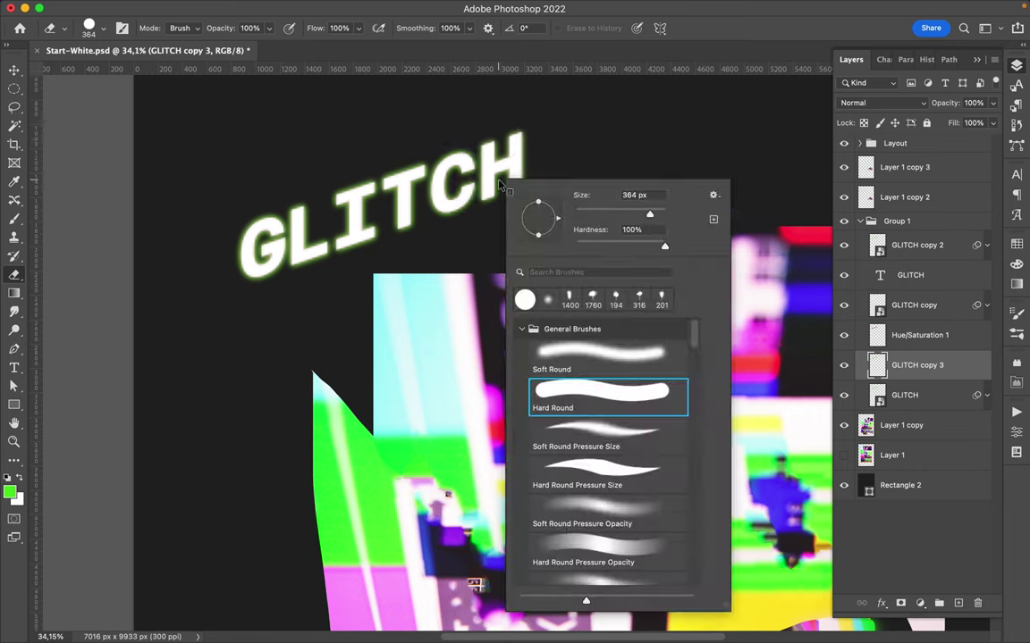
double_click(600, 350)
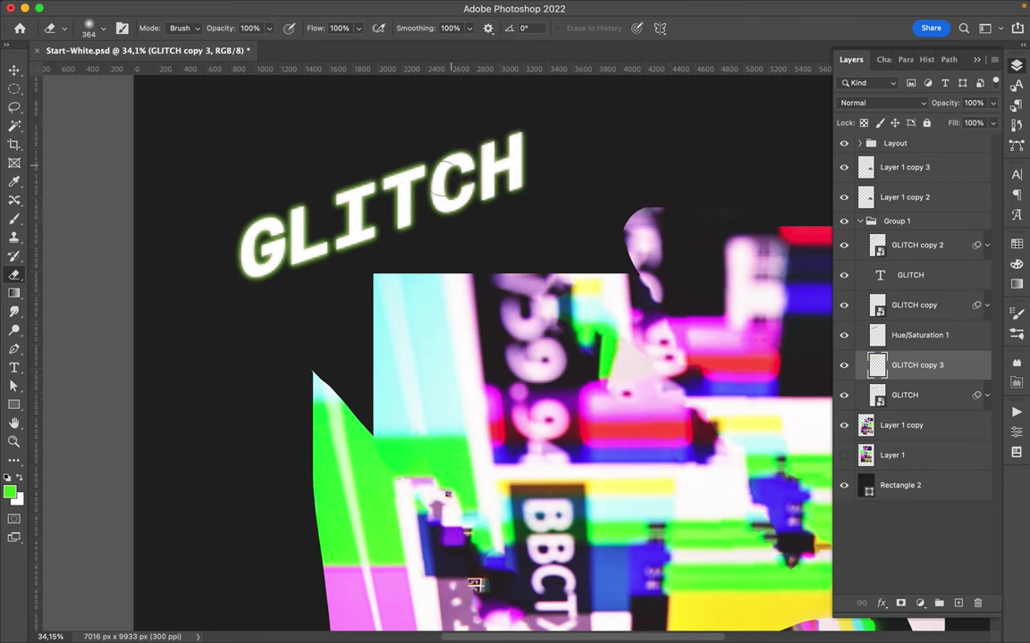
key("v")
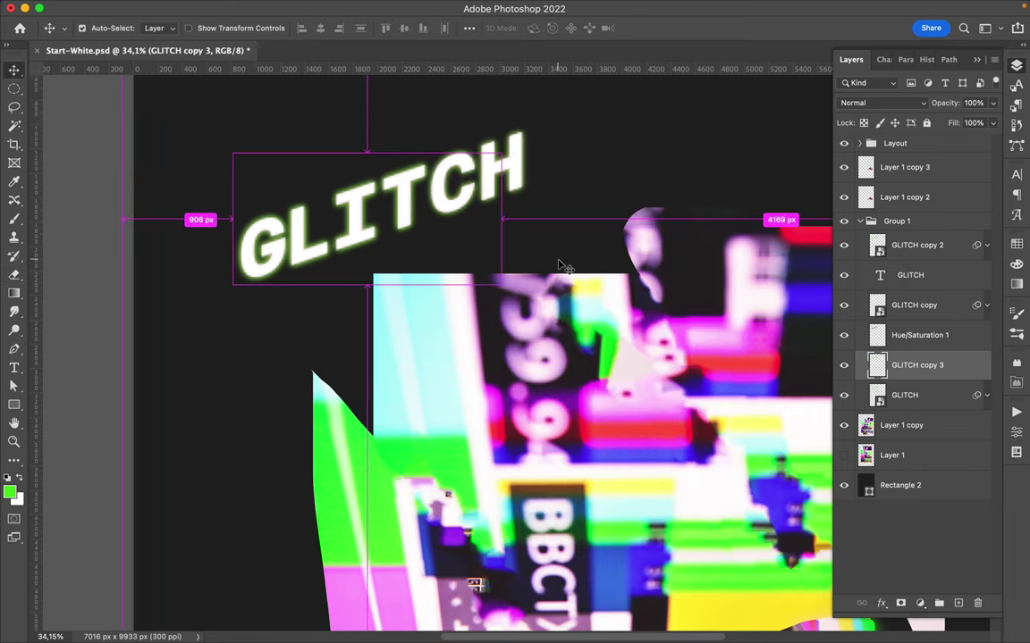
Step: Save the poster and fit the whole canvas on screen
key("super+o")
key("Escape")
key("super+s")
key("super+0")
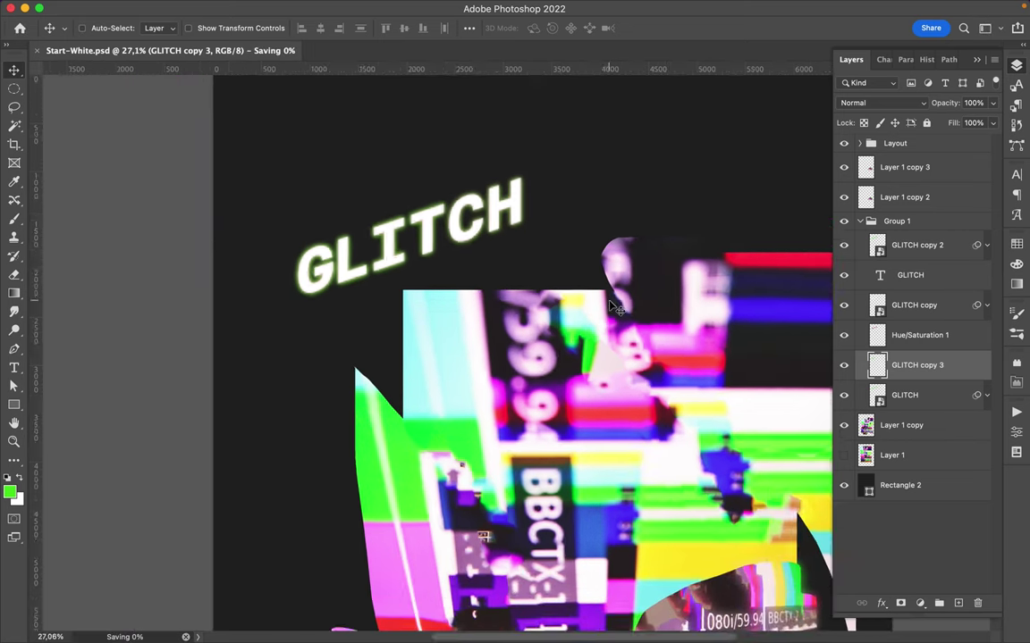
scroll(615, 315, "down", 3)
left_click(609, 311, "super")
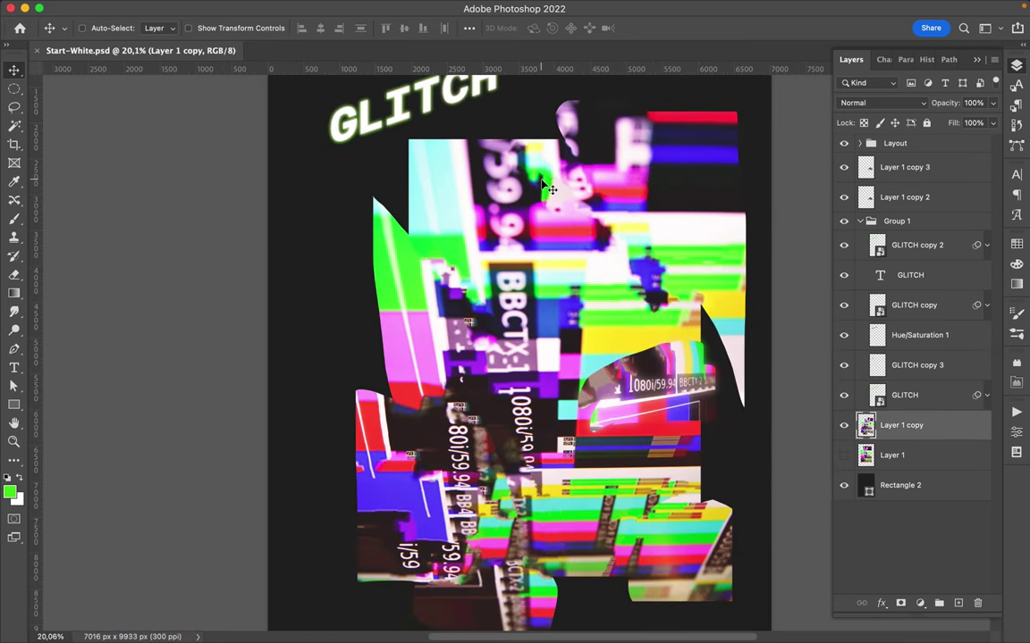
Step: Copy an elliptical collage selection onto Layer 2 and place it above Group 1
key("m")
left_click_drag(476, 159, 547, 235)
key("super+j")
key("v")
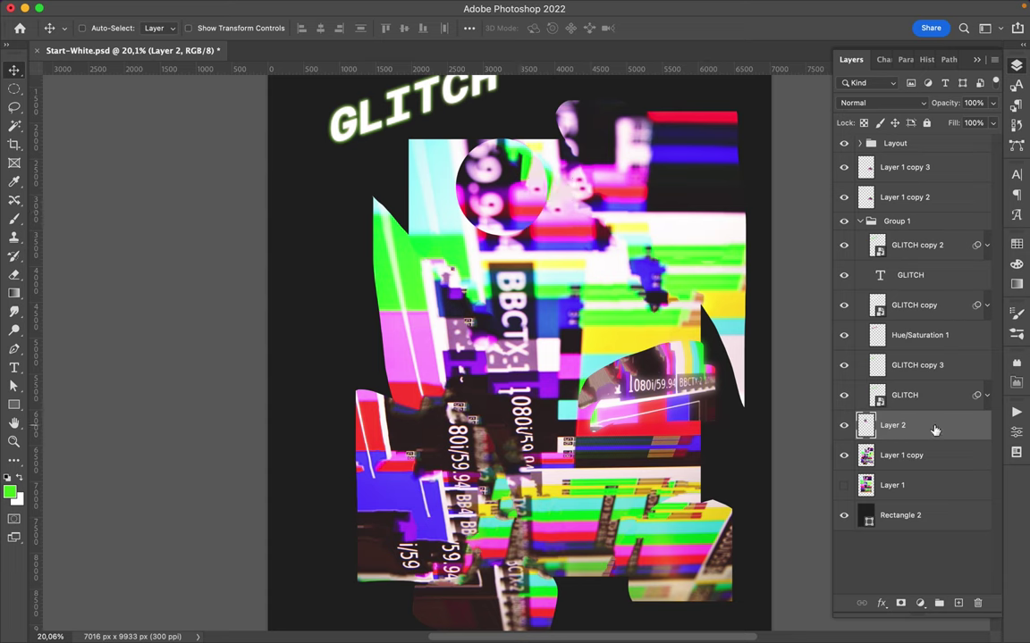
left_click_drag(938, 426, 896, 229)
left_click(859, 251)
Step: Content-Aware Move a circular piece up-left toward the GLITCH title
key("j")
left_click_drag(456, 237, 494, 134)
left_click_drag(500, 184, 435, 163)
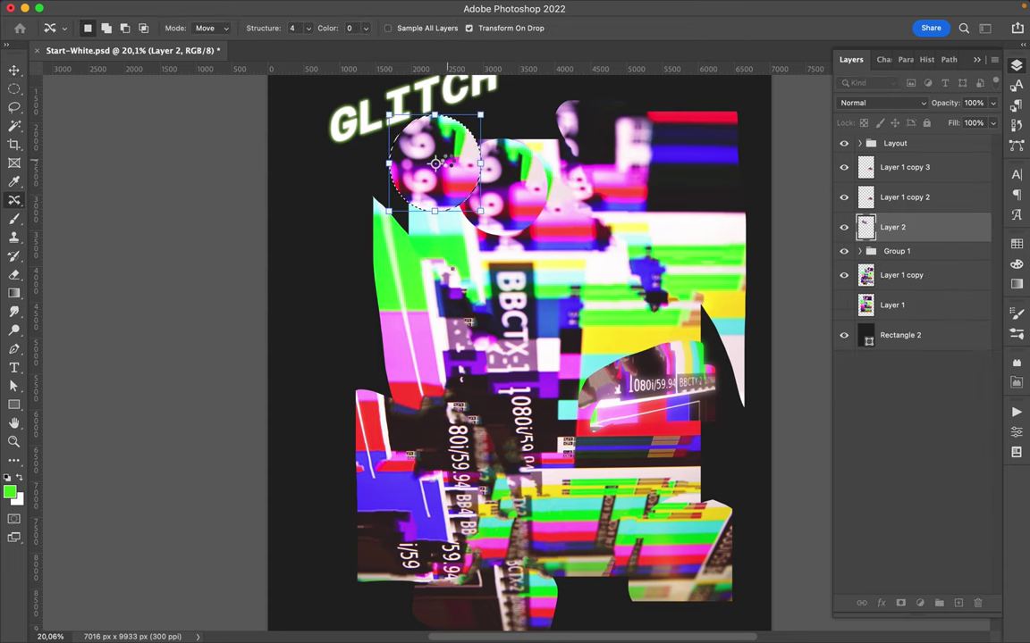
key("Return")
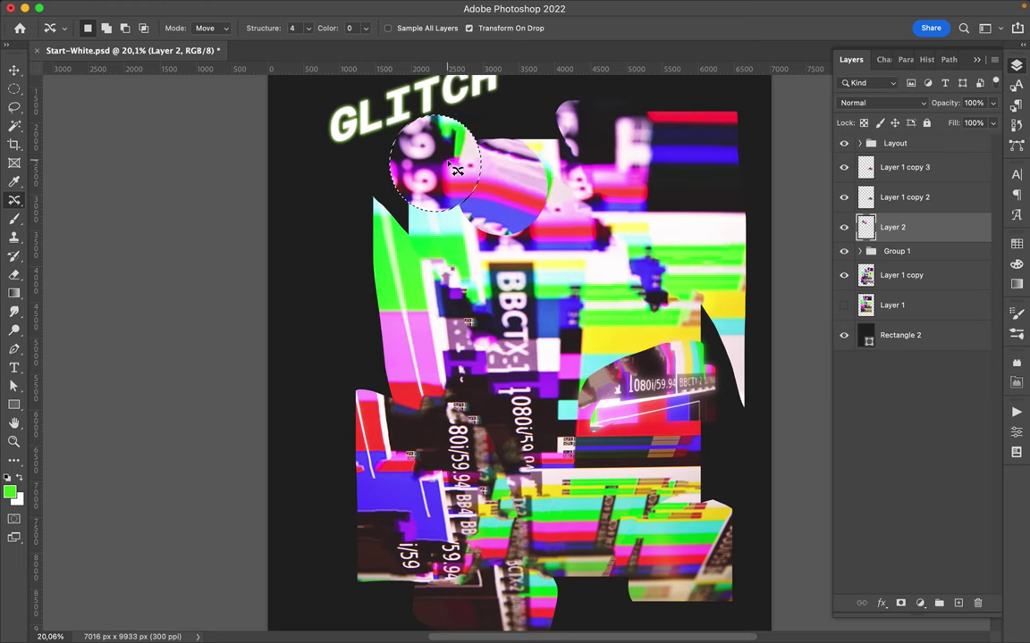
scroll(515, 195, "down", 2)
Step: Place Layer 2 below Layer 1 copy and shrink the circles toward the top-left corner
key("v")
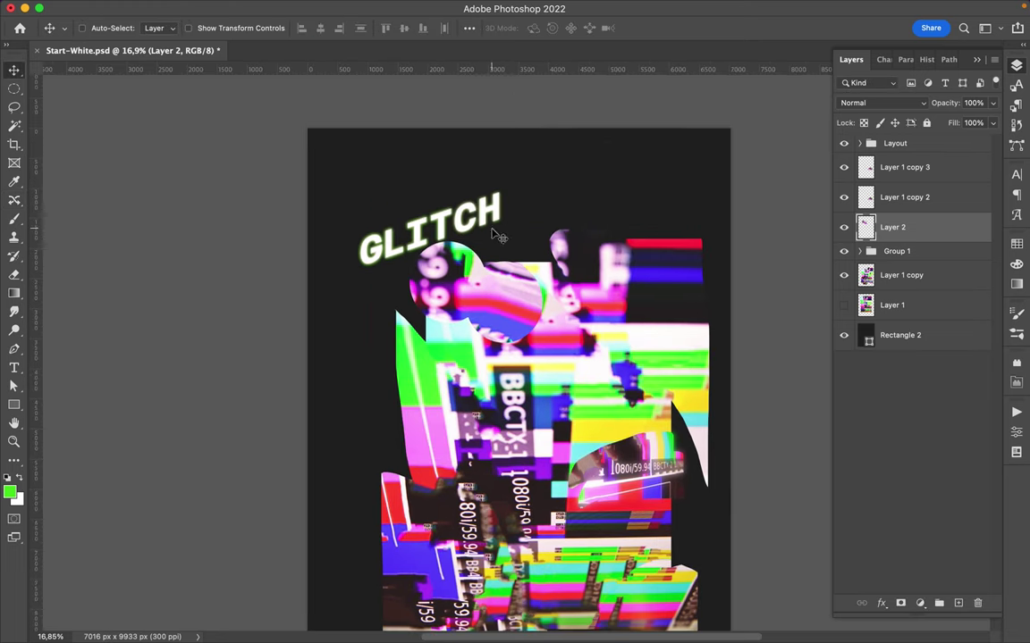
left_click_drag(378, 260, 378, 196)
left_click_drag(892, 227, 913, 293)
key("ctrl+t")
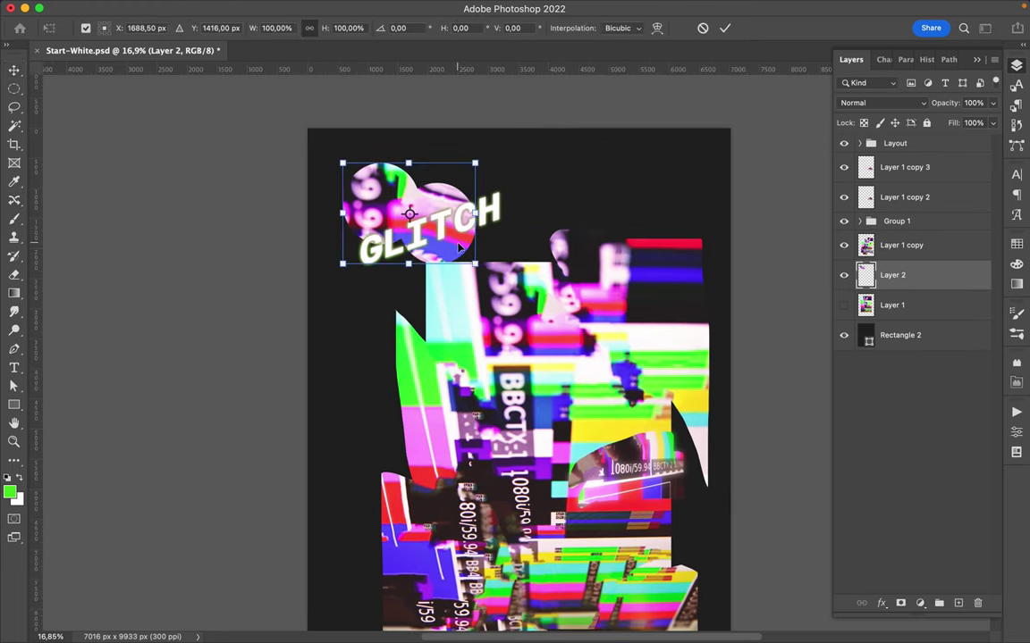
left_click_drag(471, 229, 414, 217)
key("Return")
Step: Content-Aware copy a small circle below the GLITCH title, slightly enlarged
key("j")
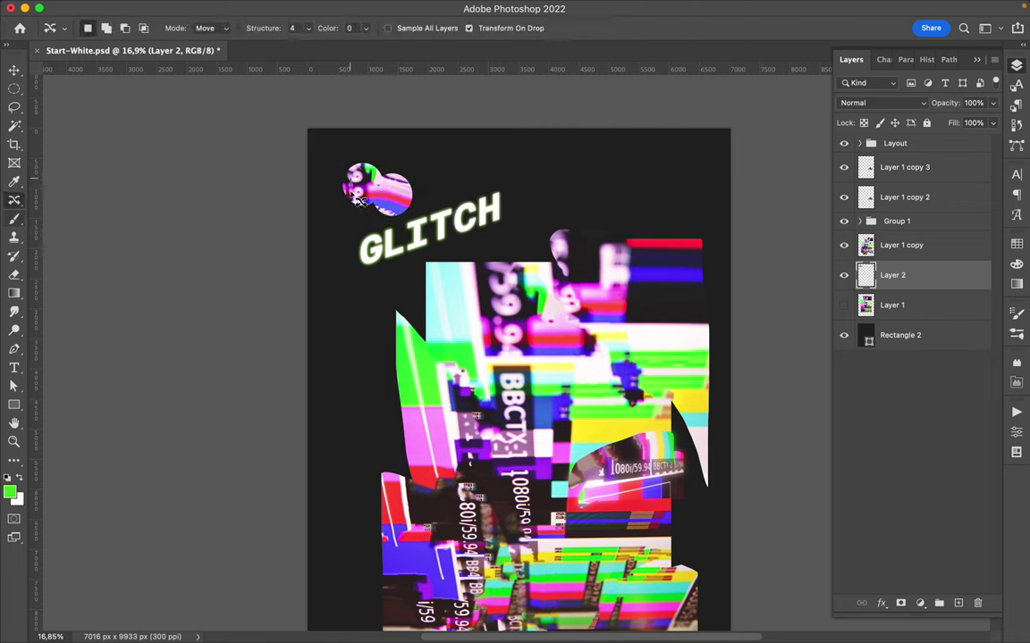
left_click_drag(364, 190, 379, 284)
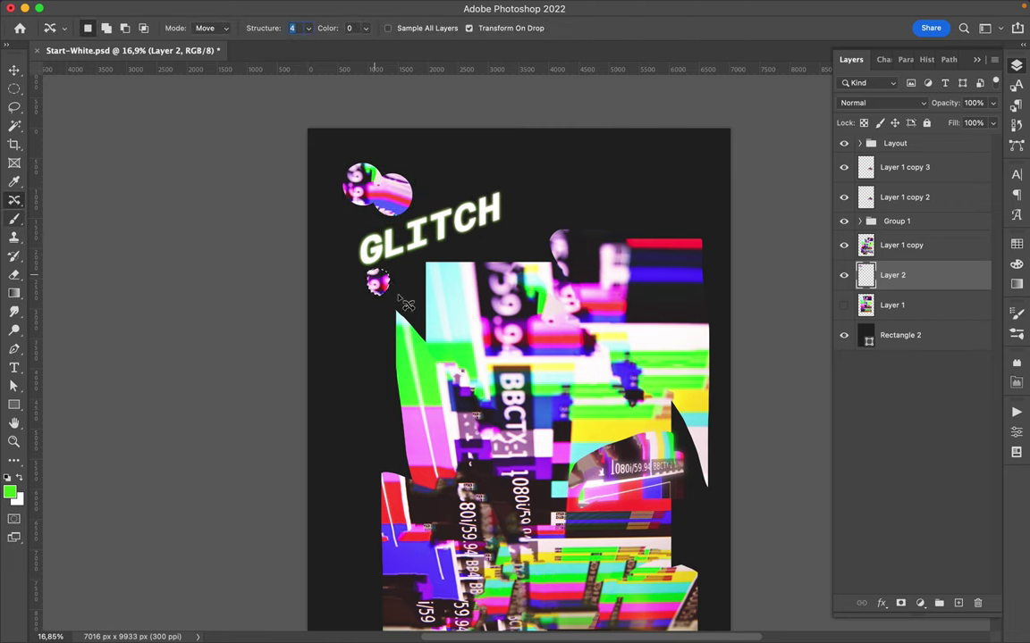
left_click_drag(367, 272, 347, 266)
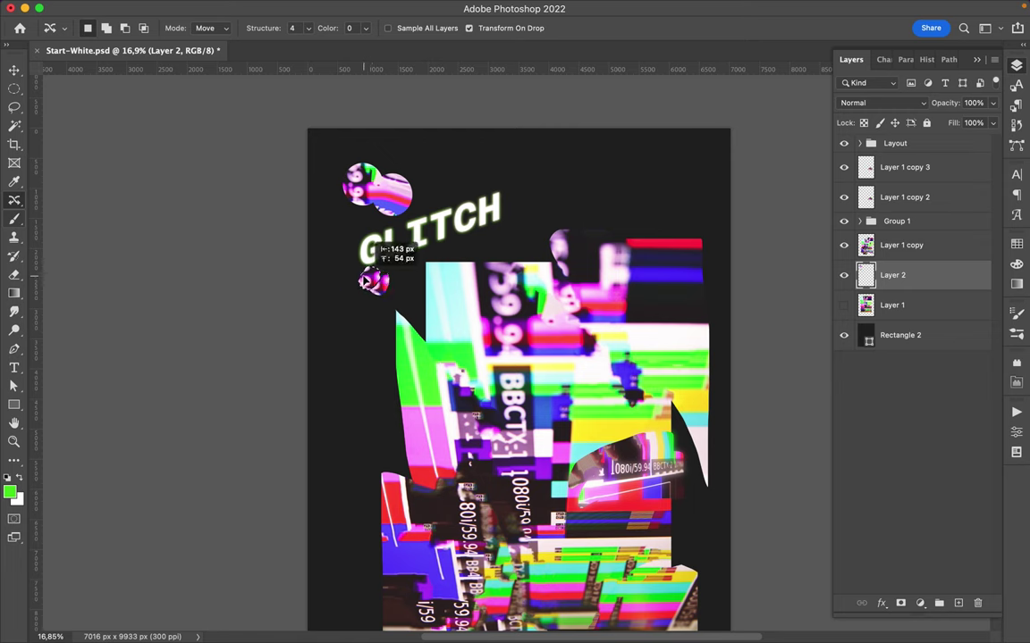
key("Return")
scroll(384, 347, "down", 2)
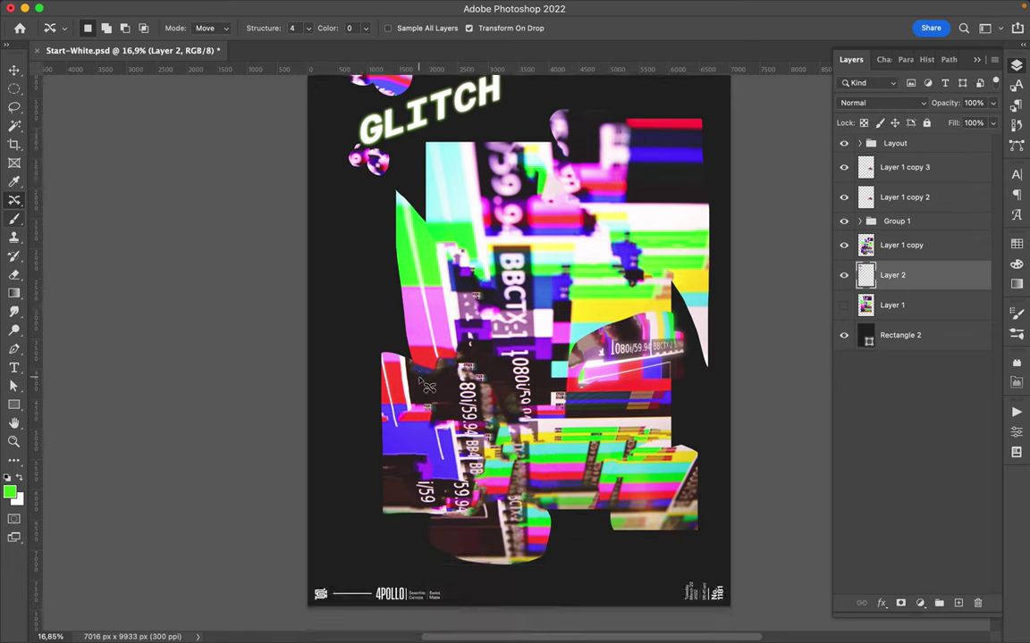
scroll(391, 299, "down", 1)
Step: Scale the Group 1 GLITCH title to 80.5% and shift it left and down
key("v")
left_click(422, 161, "ctrl")
left_click(893, 220)
key("ctrl+t")
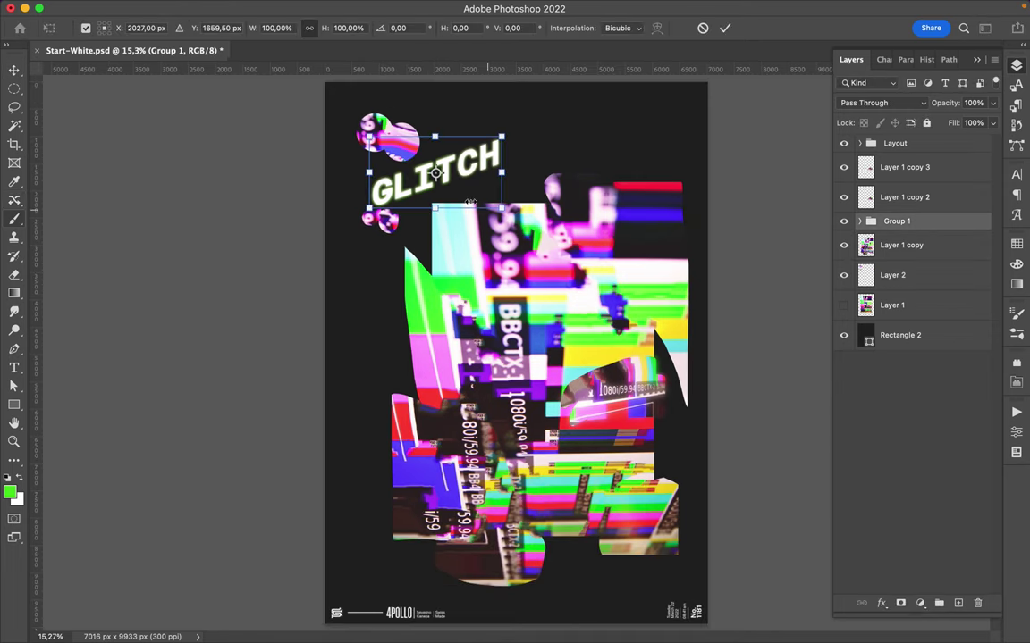
left_click_drag(368, 137, 394, 151)
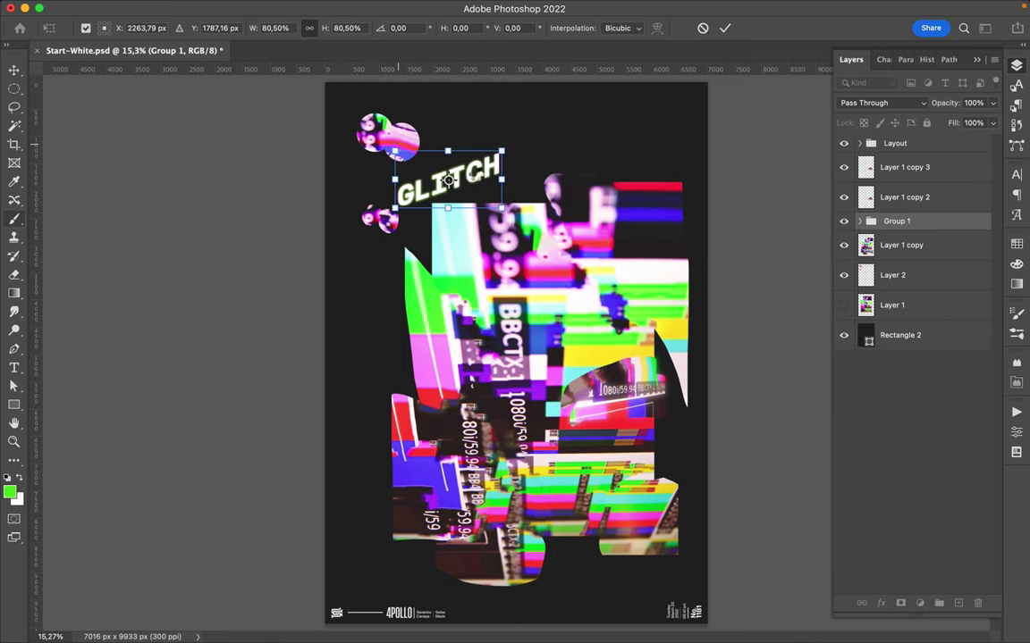
key("Return")
left_click_drag(449, 179, 428, 184)
Step: Move Layer 2's circles right and down, stack Layer 2 above Group 1, and save
left_click(380, 132, "ctrl")
mouse_move(380, 133)
left_mouse_down()
mouse_move(420, 159)
mouse_move(411, 150)
left_mouse_up()
left_click_drag(889, 275, 894, 209)
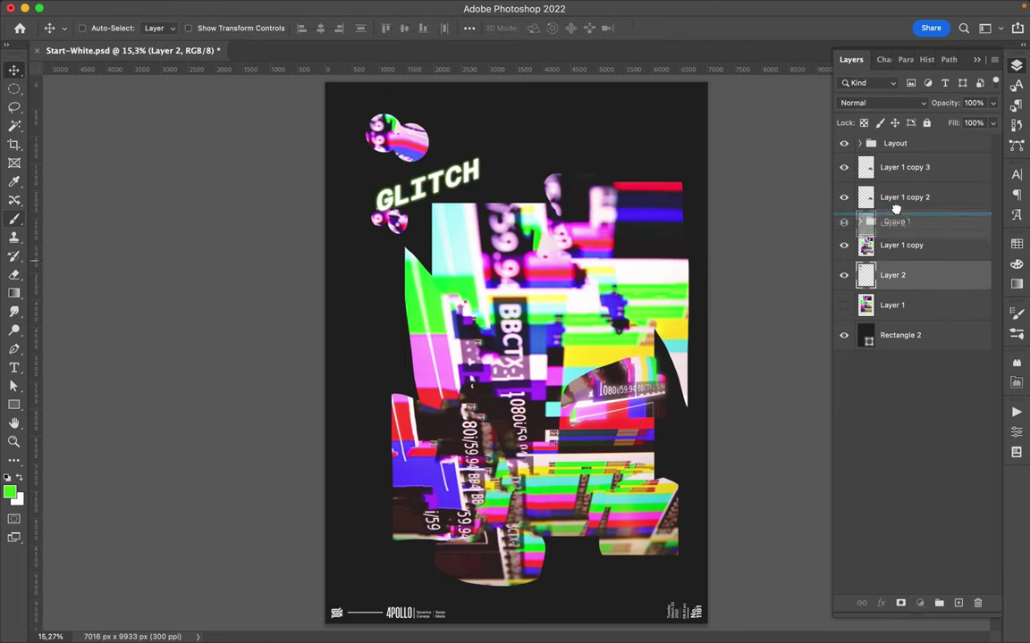
key("ctrl+s")
left_click(692, 7)
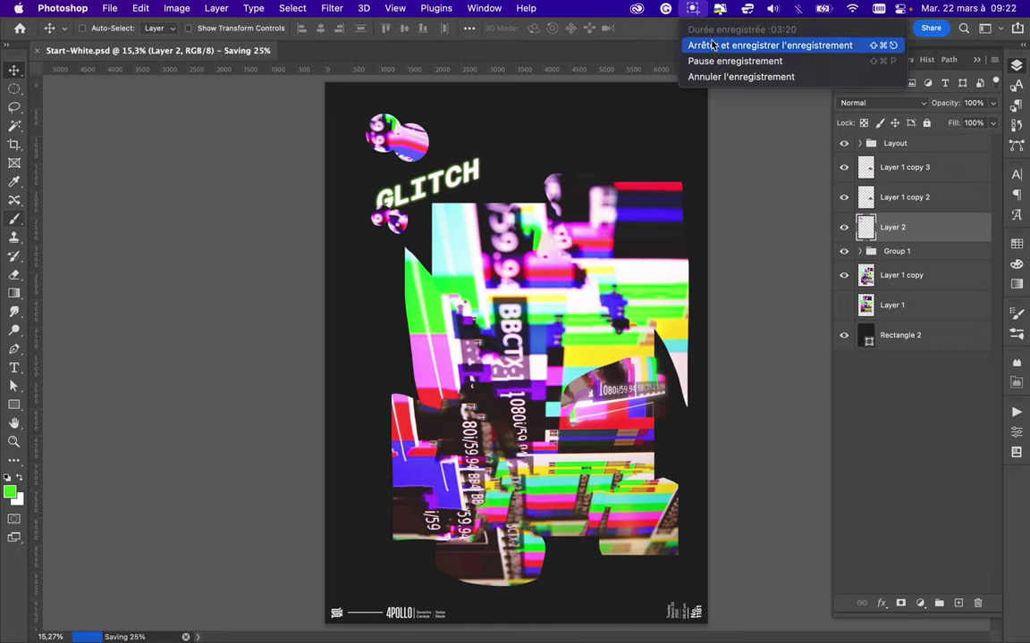